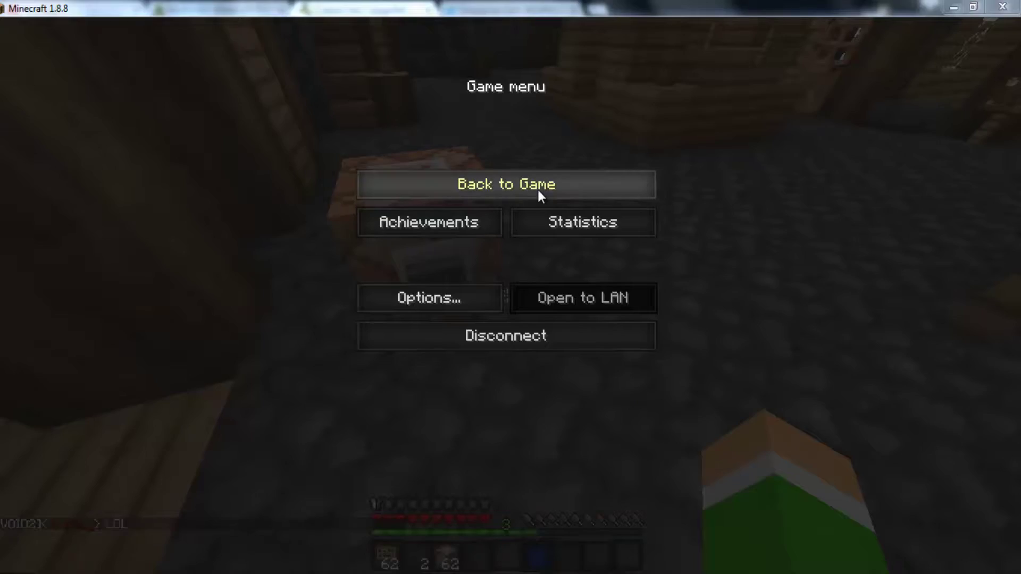
Resume the game and walk along the cobblestone path past the wooden house.
click(538, 189)
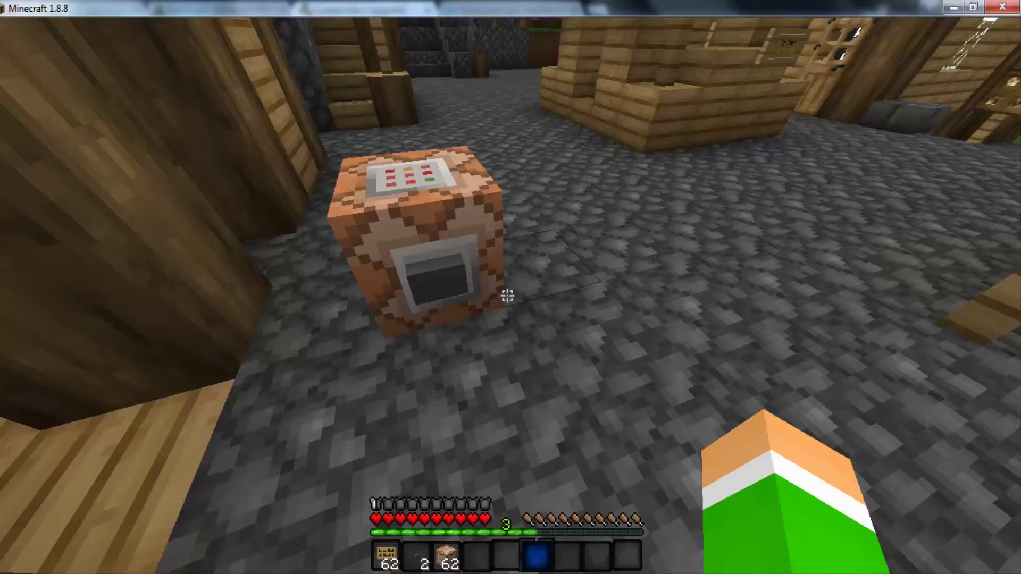
key(w)
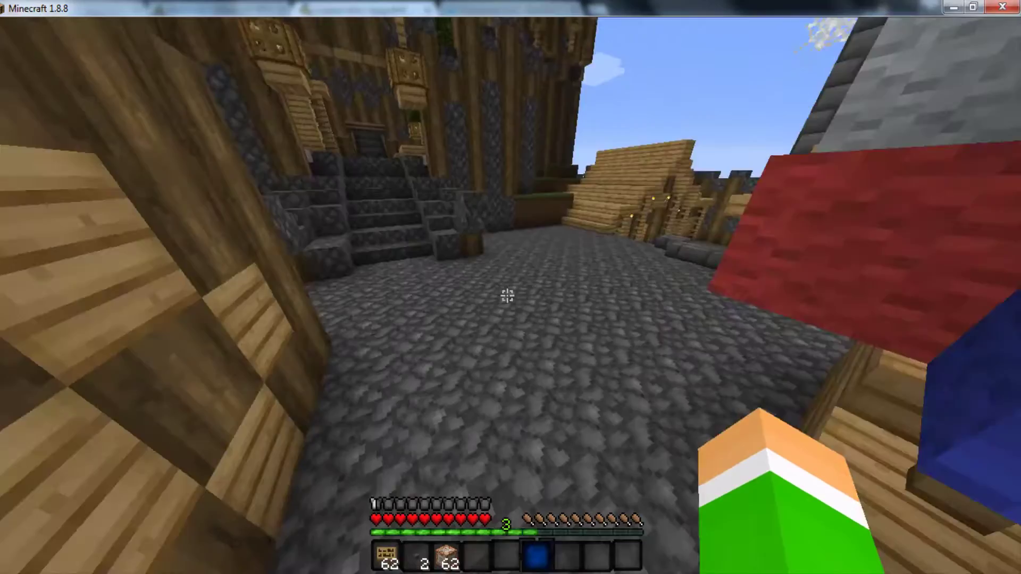
key(w)
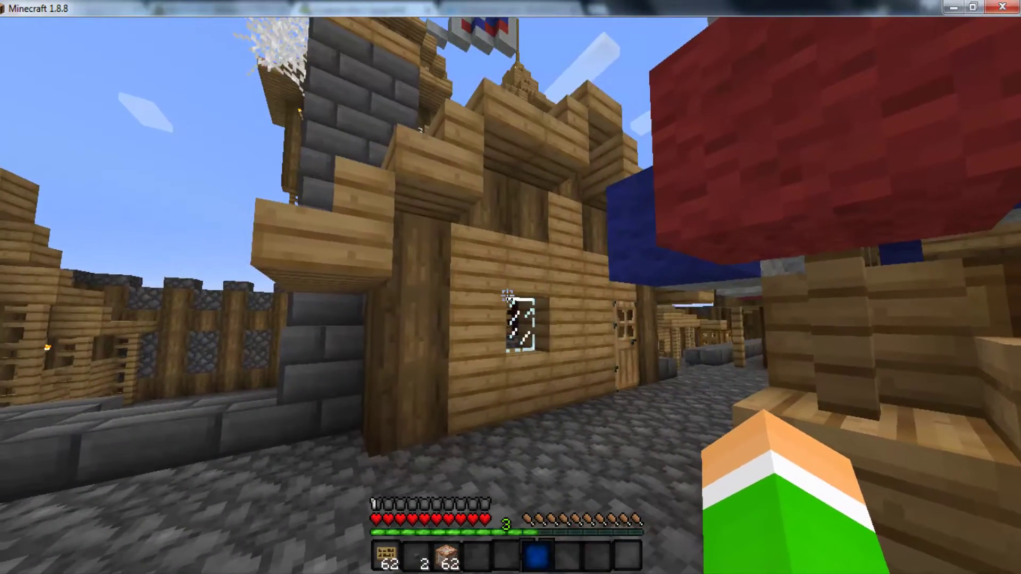
key(w)
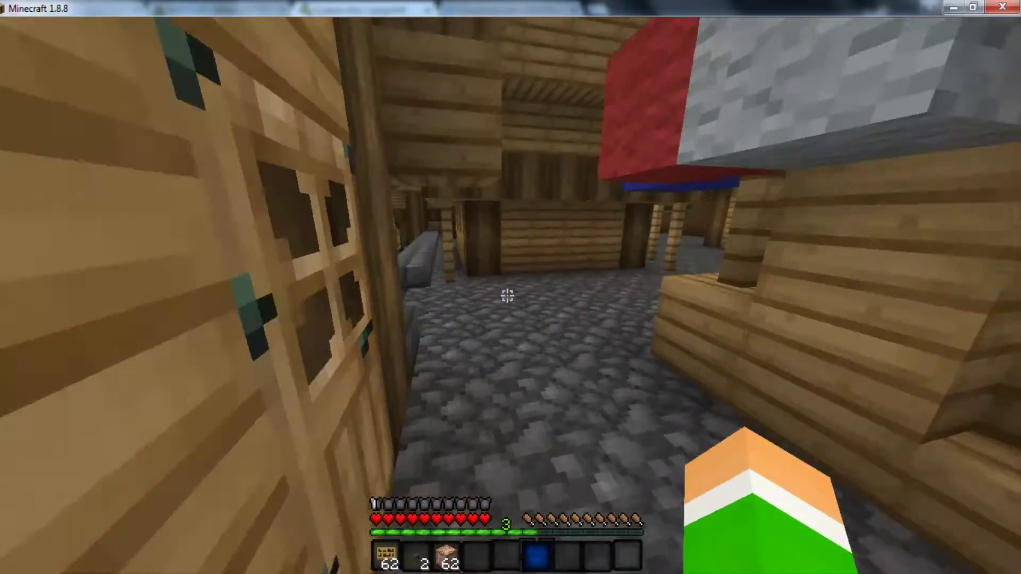
key(w)
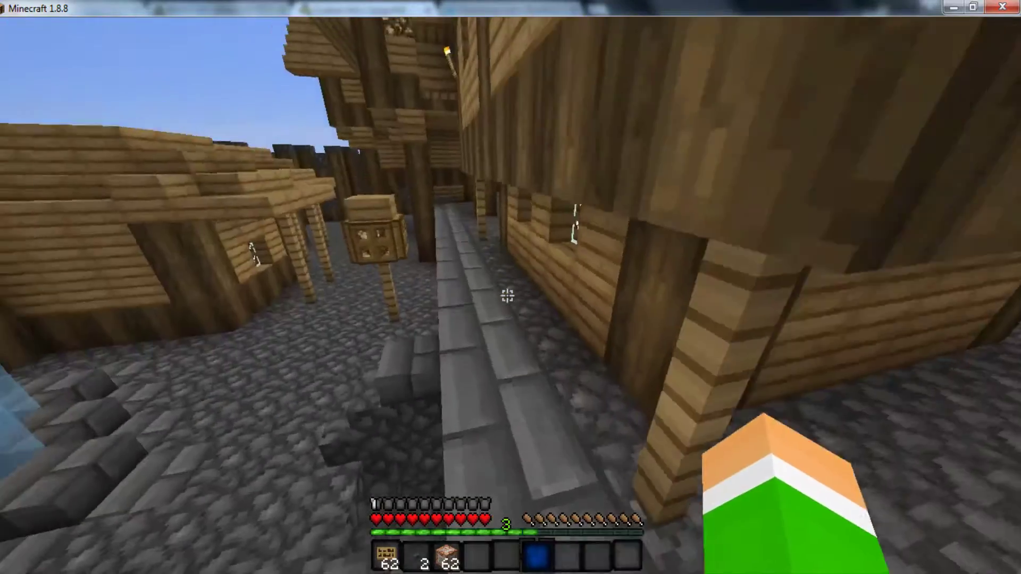
key(w)
Jump up onto the wooden stall's plank roof, then hop across to another plank roof.
key(space)
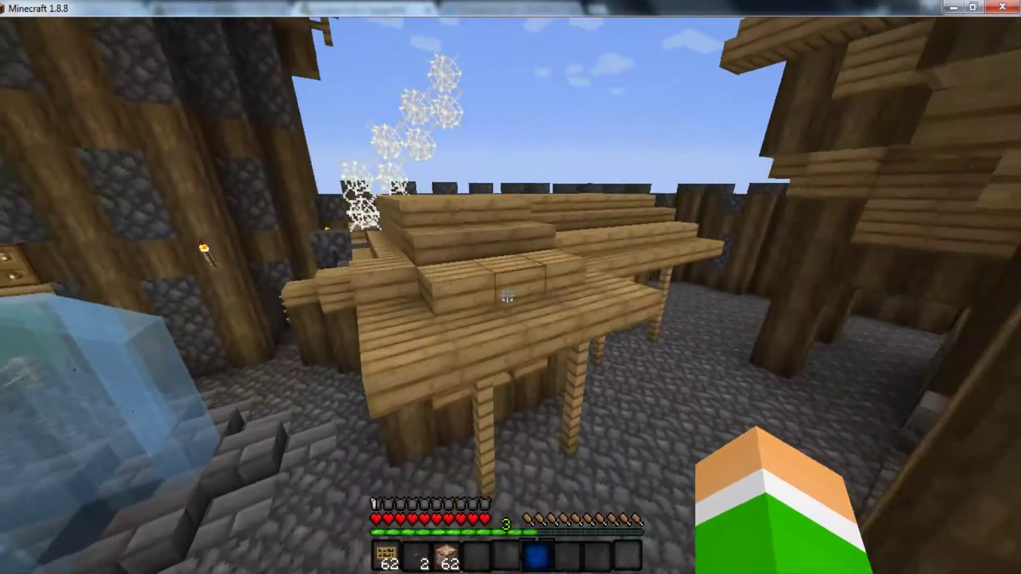
key(w)
key(space)
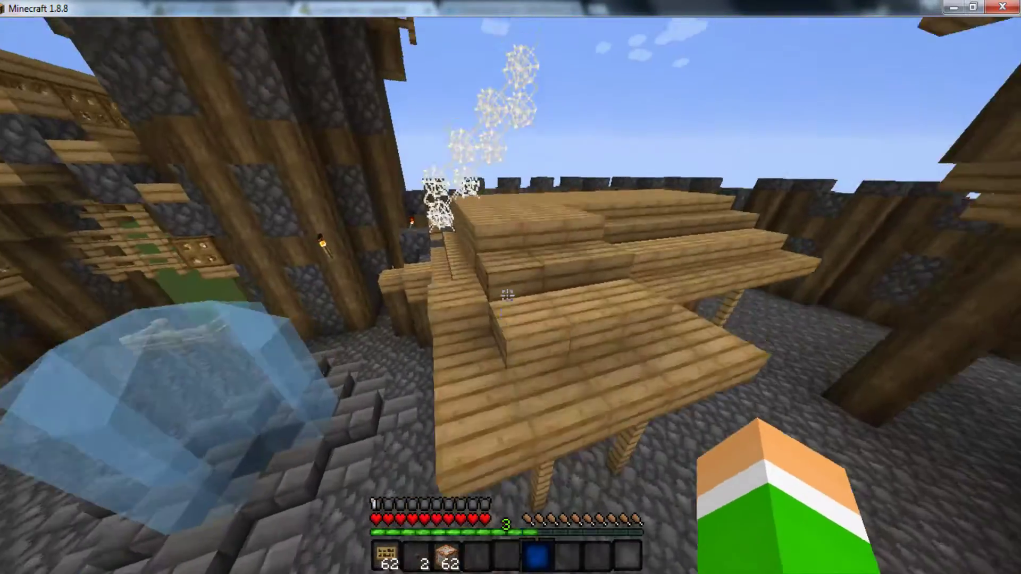
key(w)
key(space)
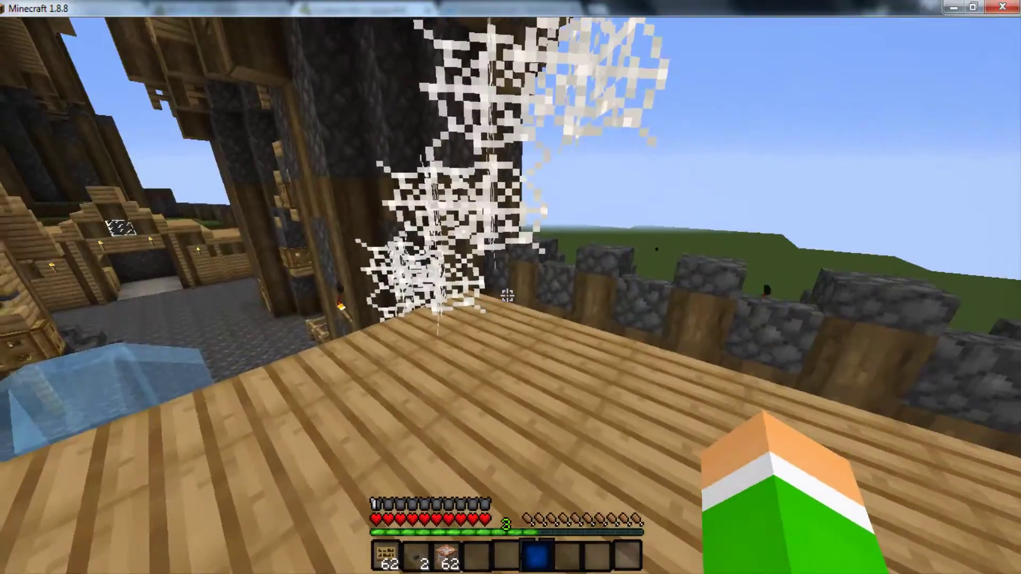
key(w)
key(space)
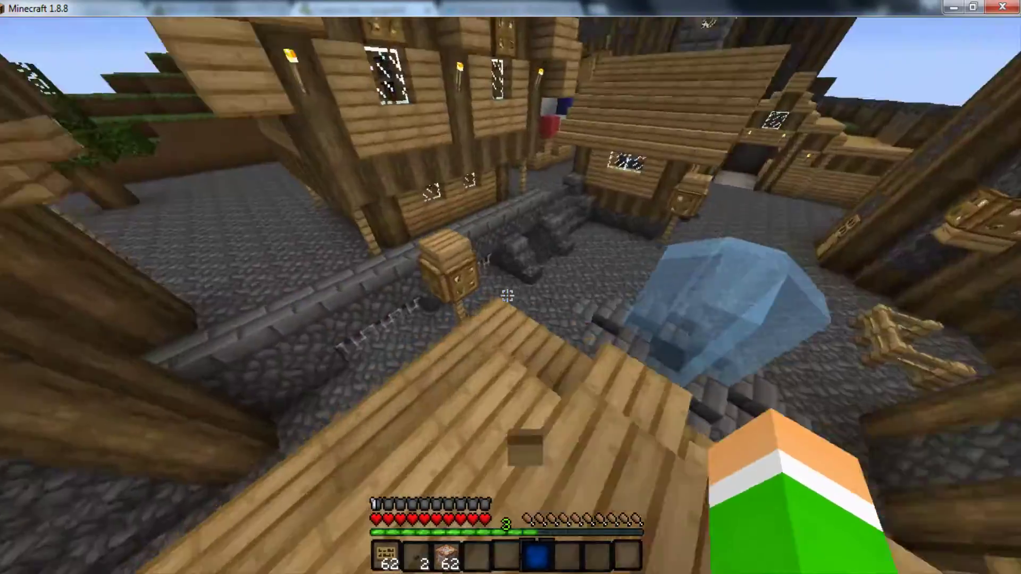
key(w)
key(space)
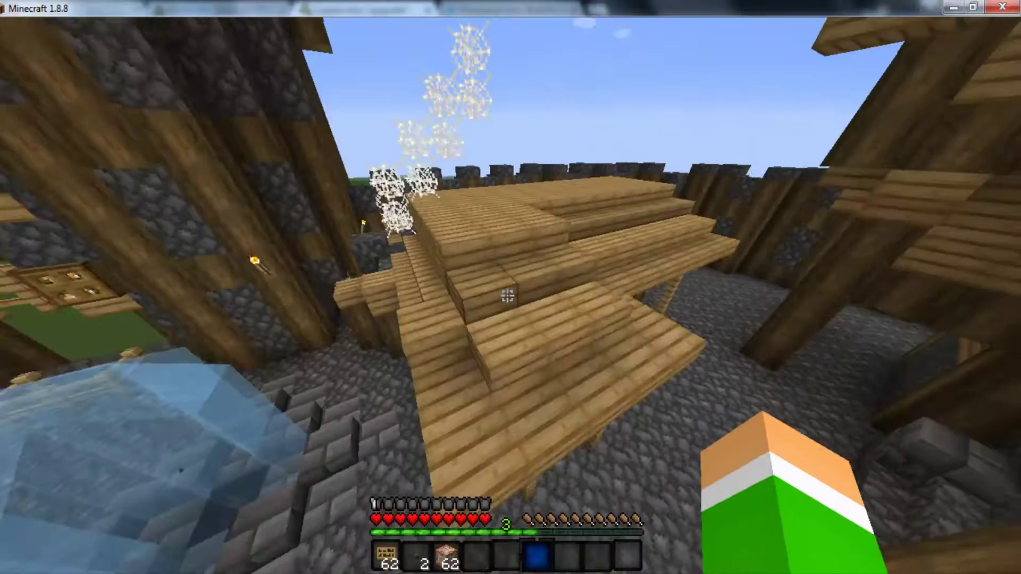
key(w)
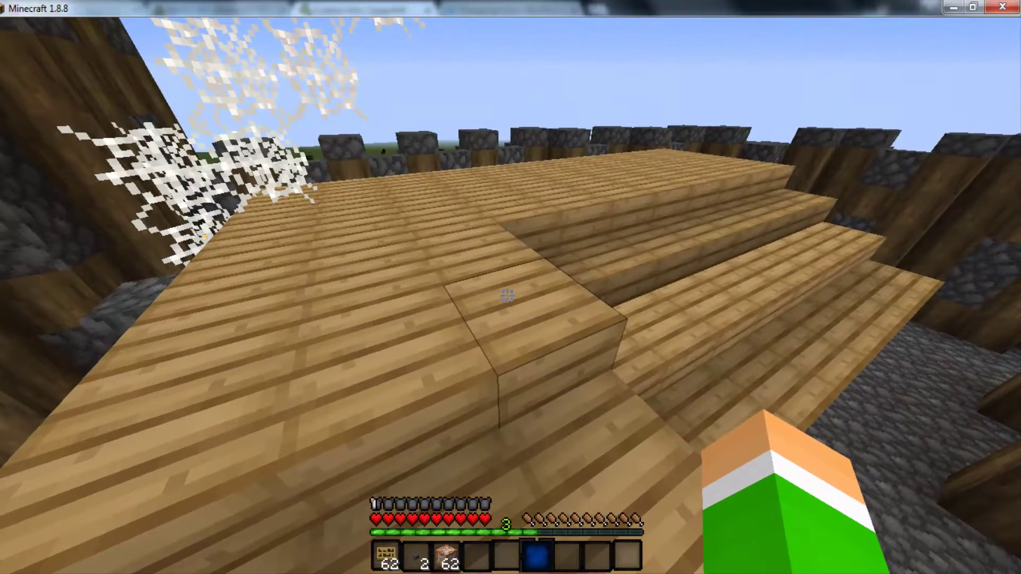
key(w)
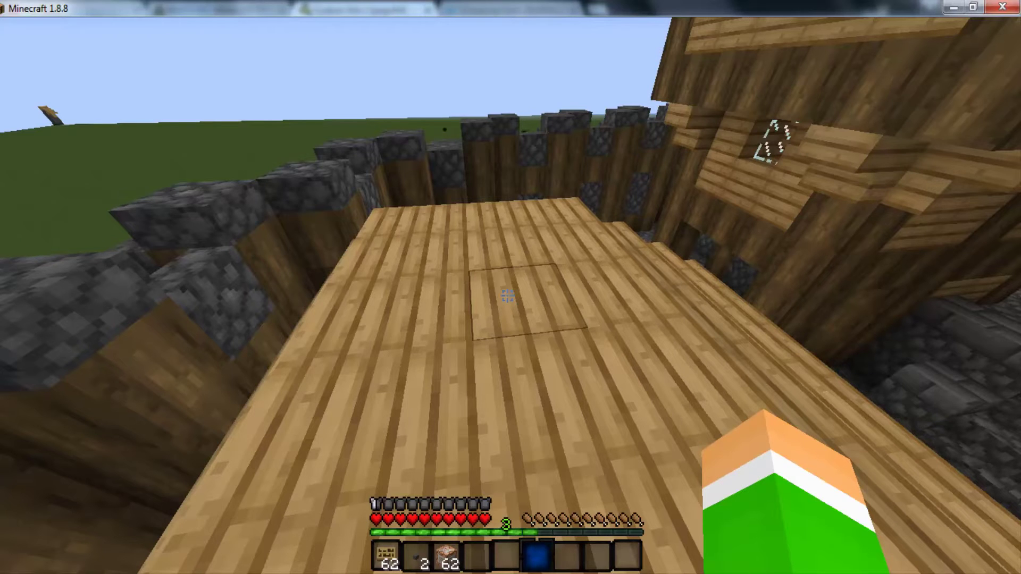
Open chat, then switch over to the browser's Wulf Hosting plans page.
key(t)
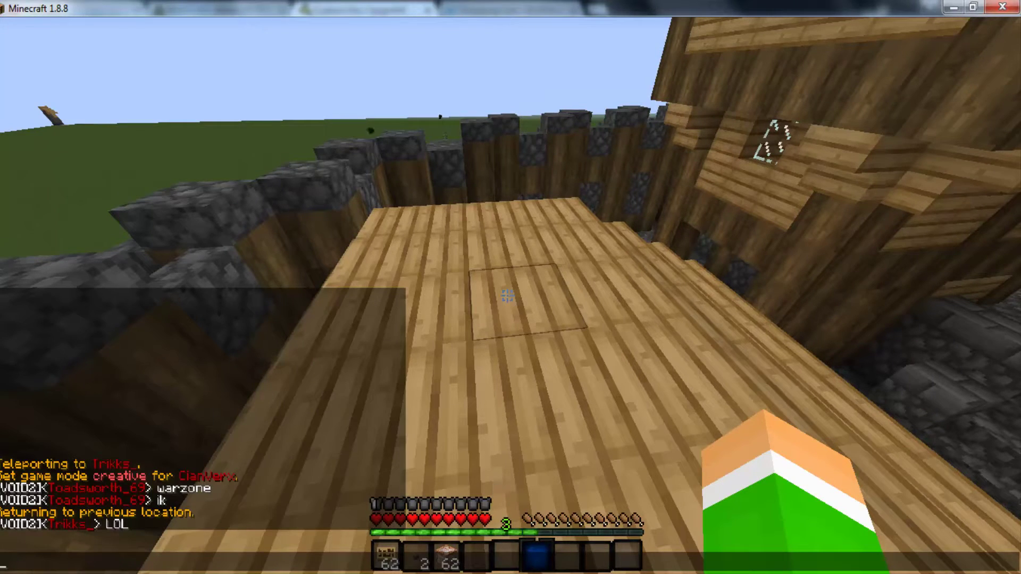
key(alt+Tab)
click(518, 7)
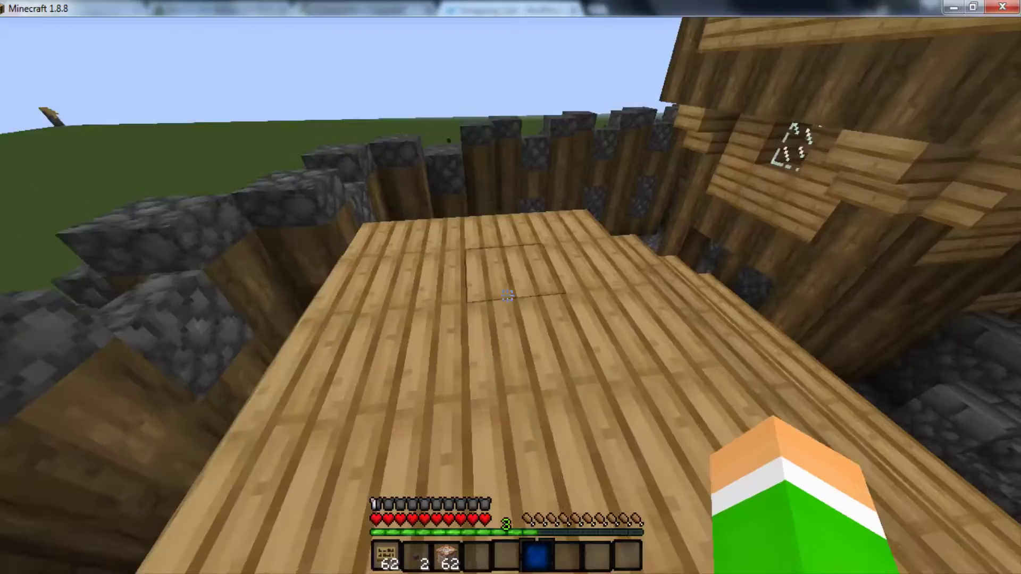
Walk along the cobblestone wall, down to the street and past the fountain.
key(w)
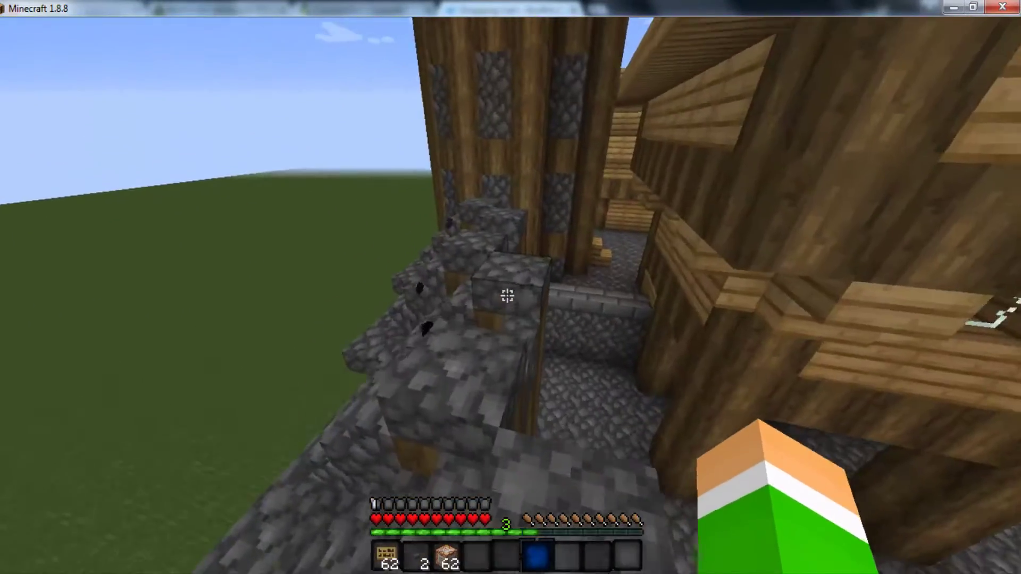
key(Tab)
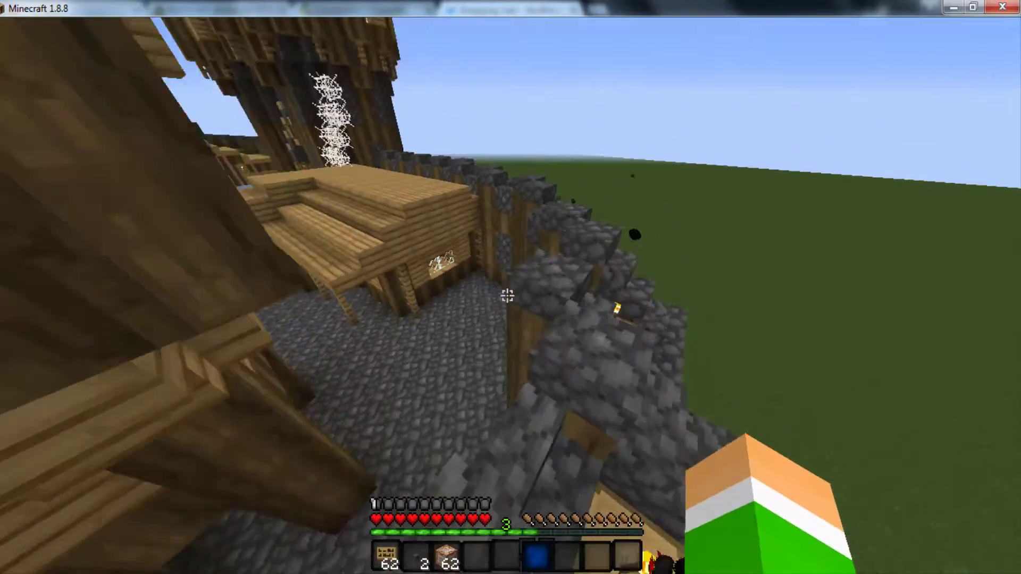
key(w)
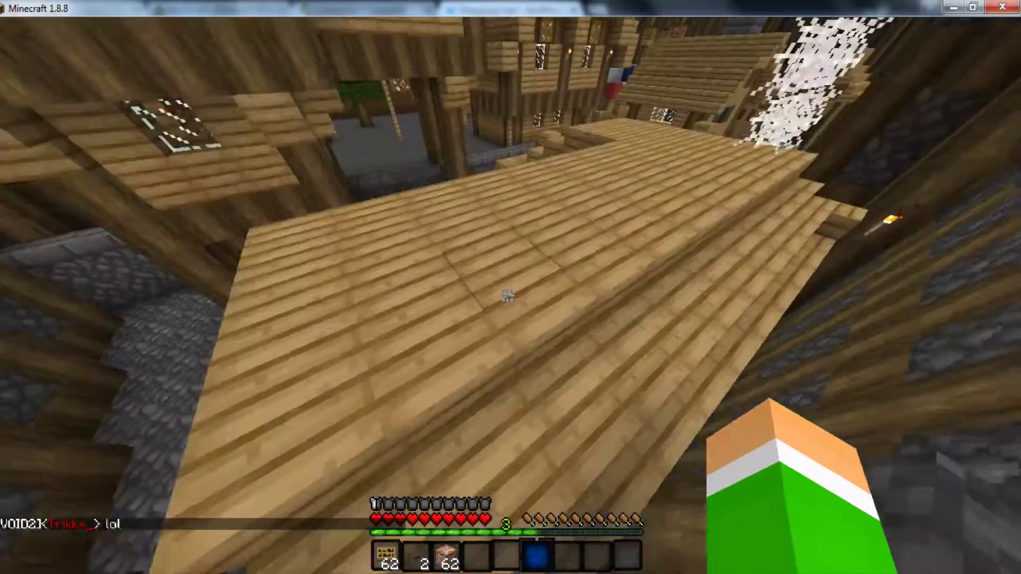
key(w)
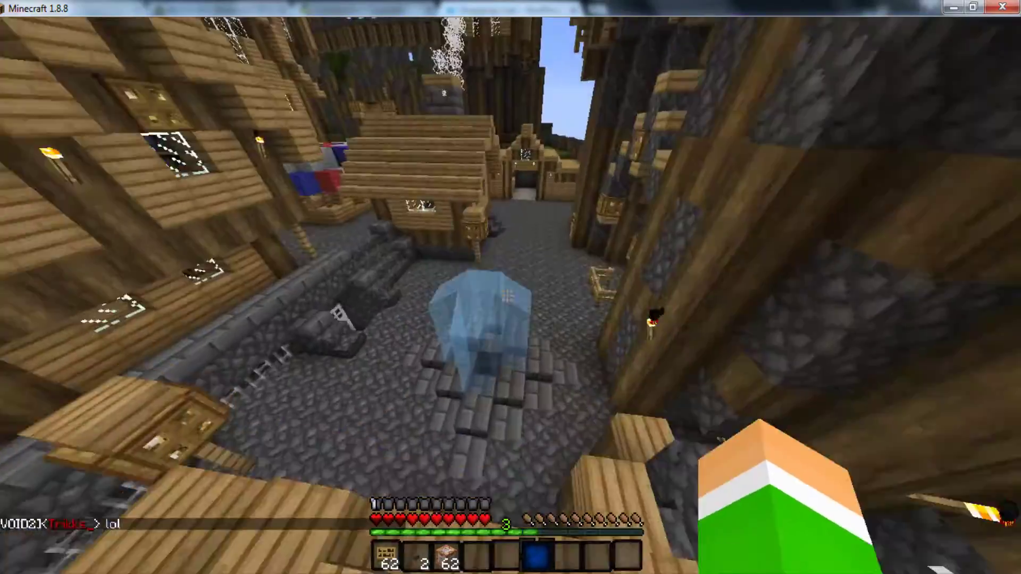
key(w)
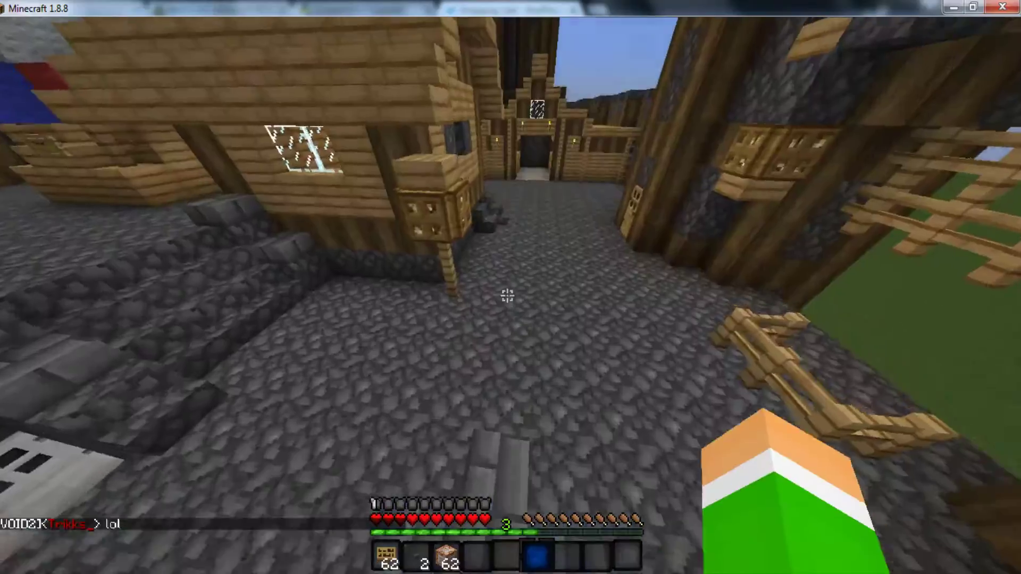
key(w)
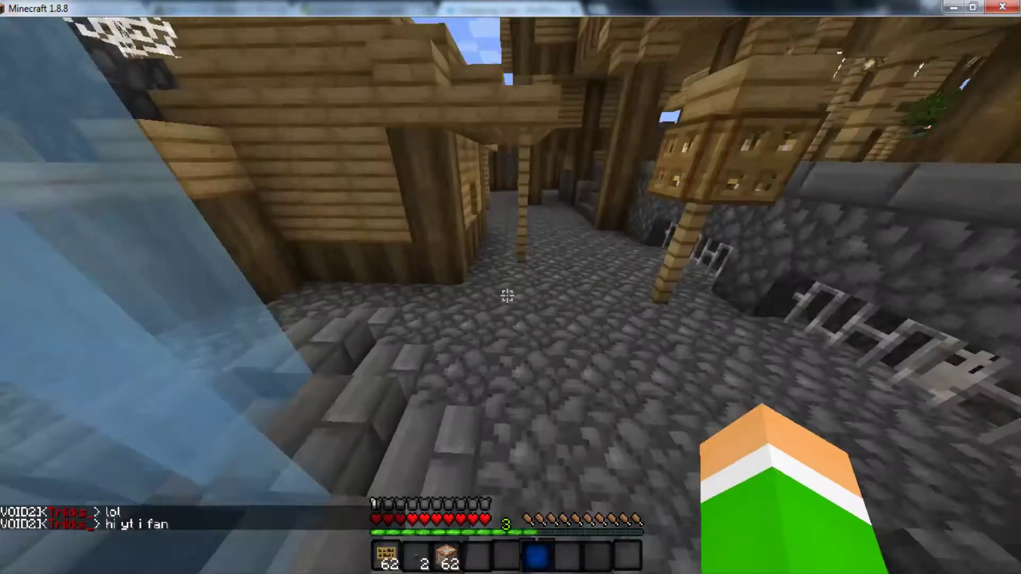
Switch to creative mode with /gmc and fly above the village roofs.
key(w)
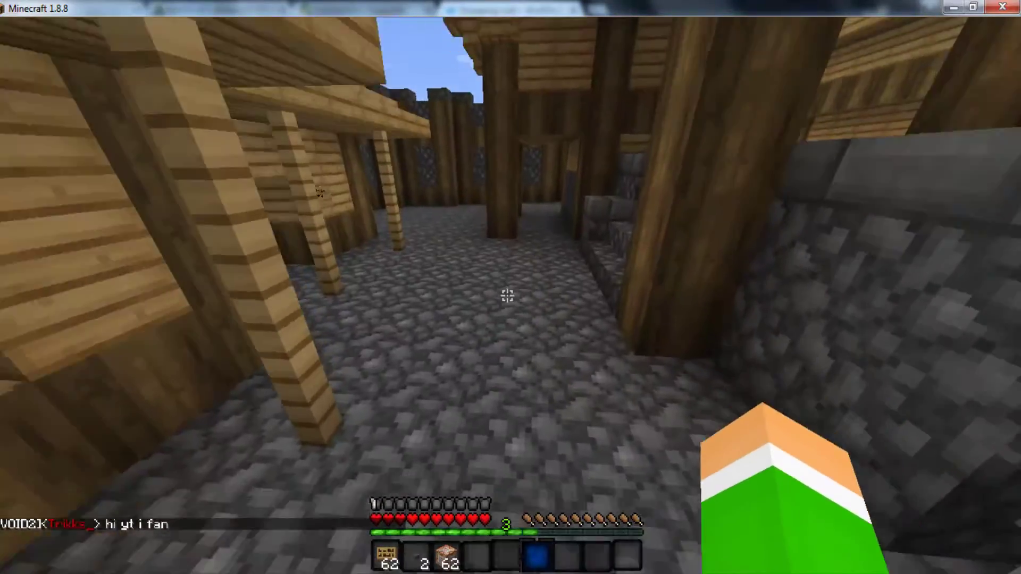
key(slash)
text(gmc)
key(Return)
key(w)
key(space)
key(space)
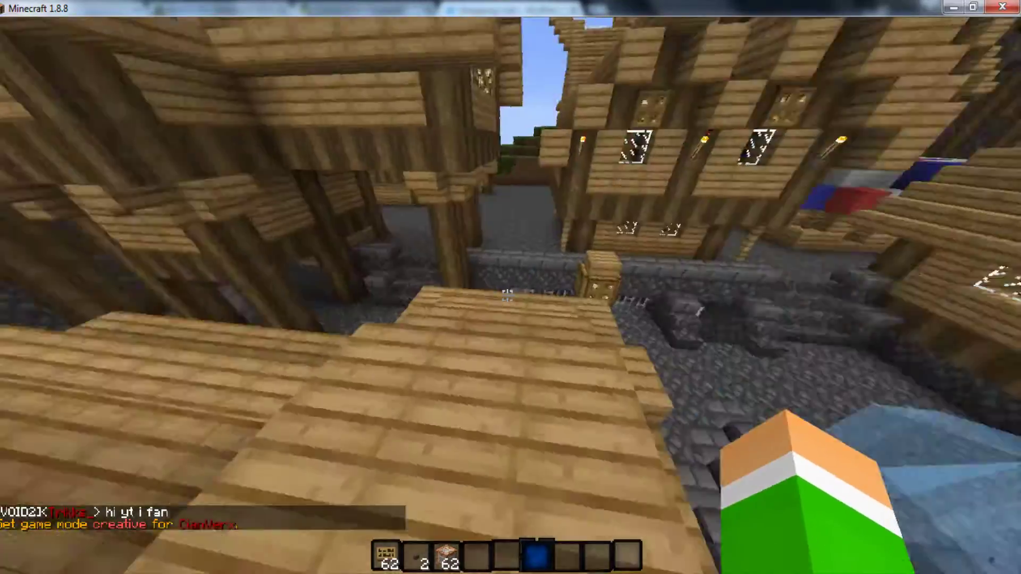
key(w)
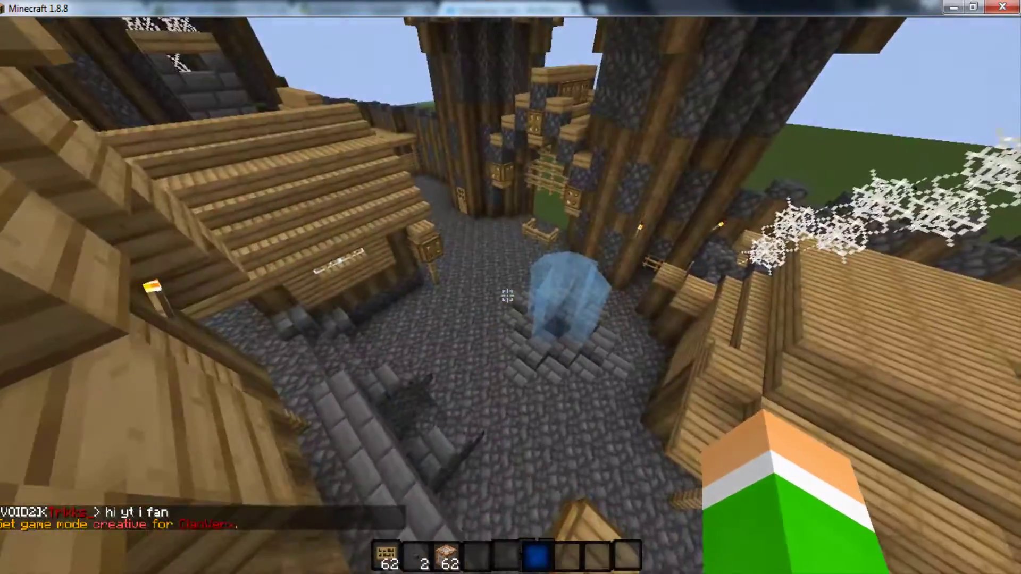
key(t)
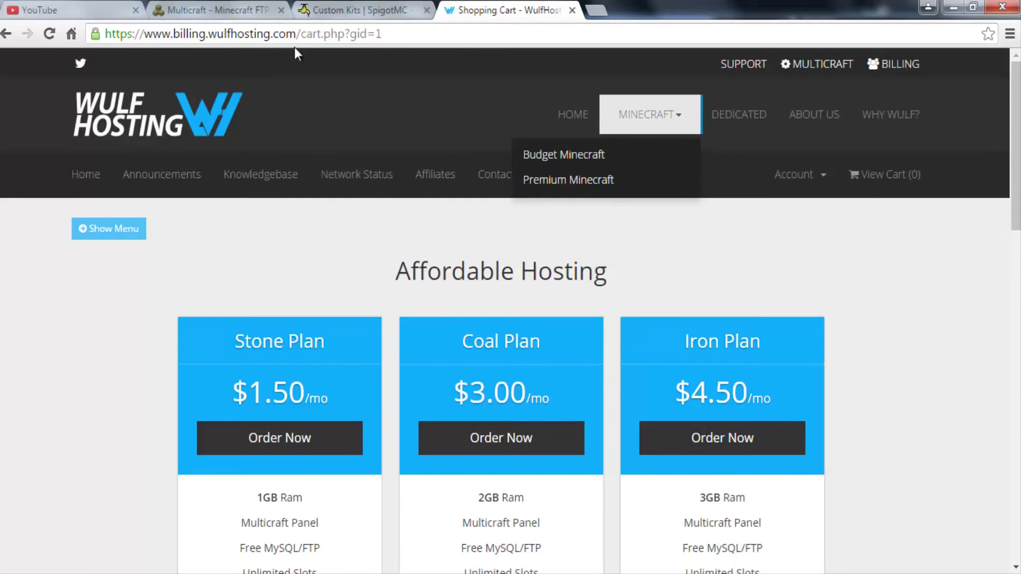
Go via the SpigotMC tab to the Multicraft FTP list of plugin folders like Essentials and WorldEdit.
click(343, 8)
click(224, 15)
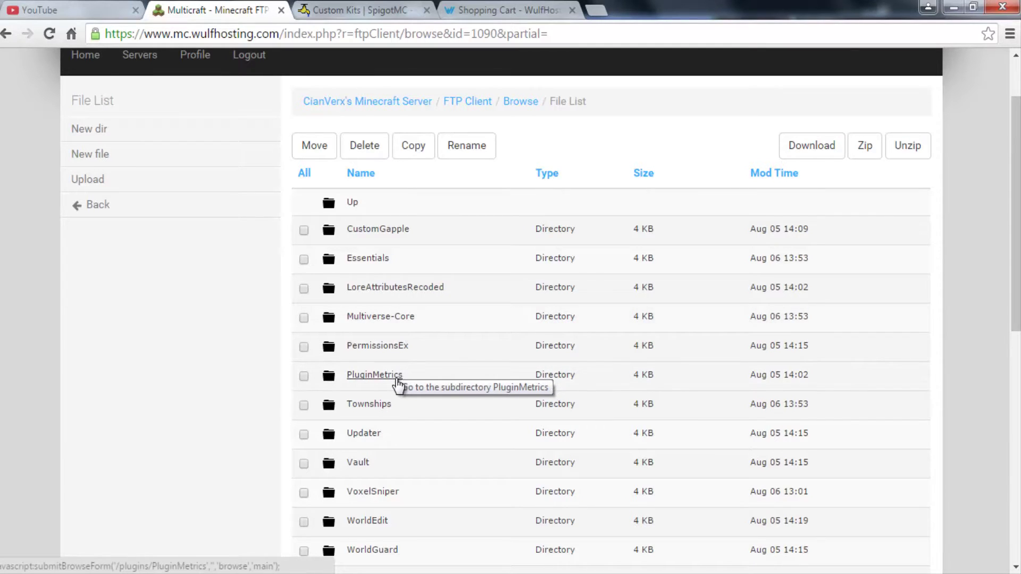
Scroll through the Multicraft plugin files, ending back on the Custom Kits 4.0 page.
scroll(399, 385, down, 3)
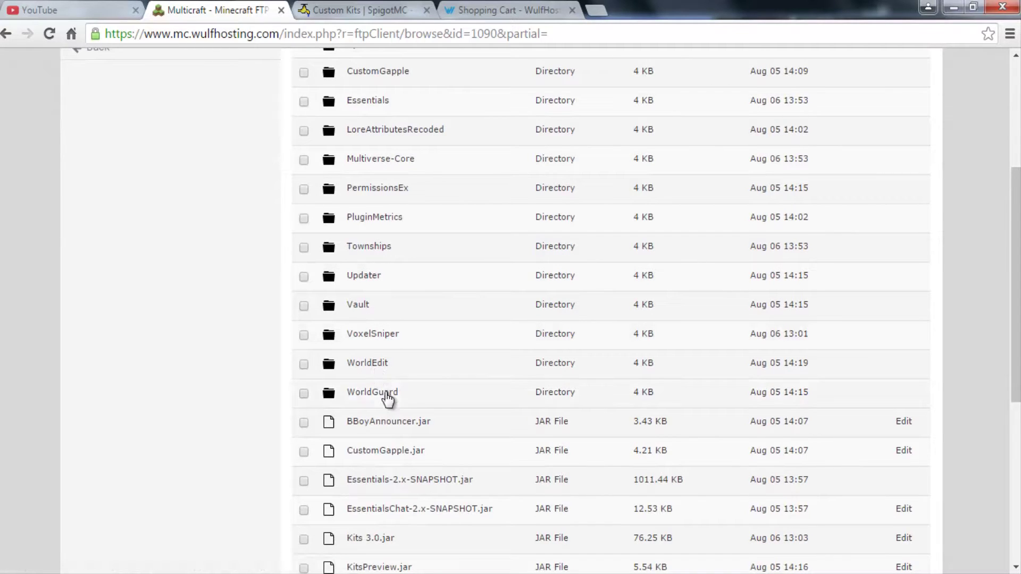
click(522, 7)
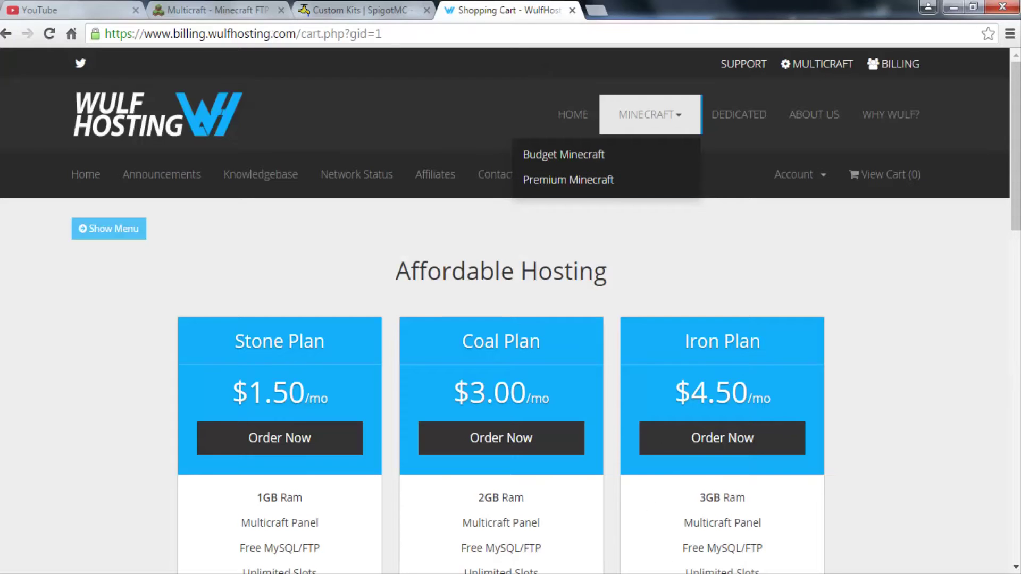
click(363, 7)
scroll(610, 205, up, 15)
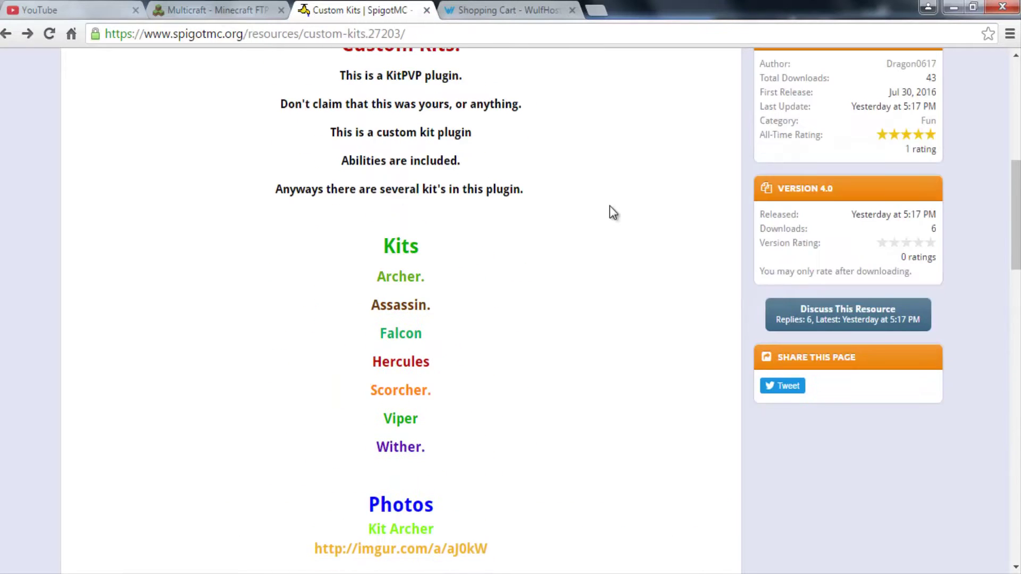
scroll(610, 206, up, 3)
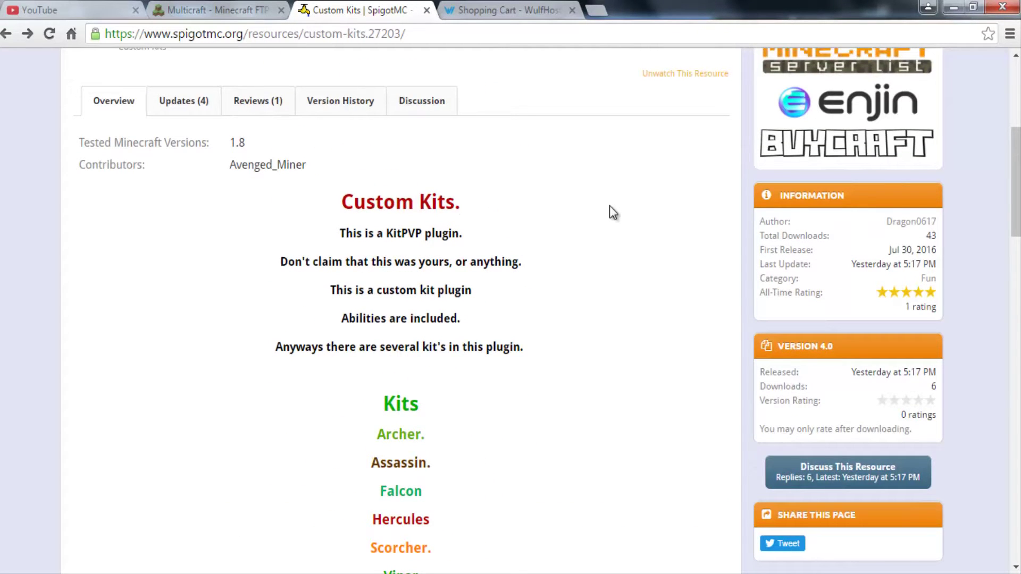
scroll(636, 199, up, 2)
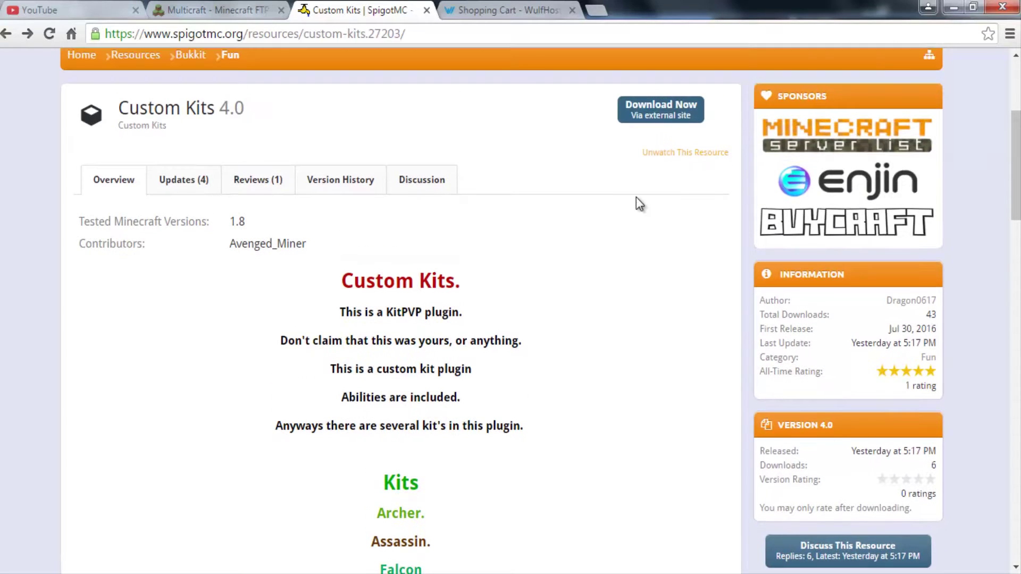
scroll(629, 358, down, 3)
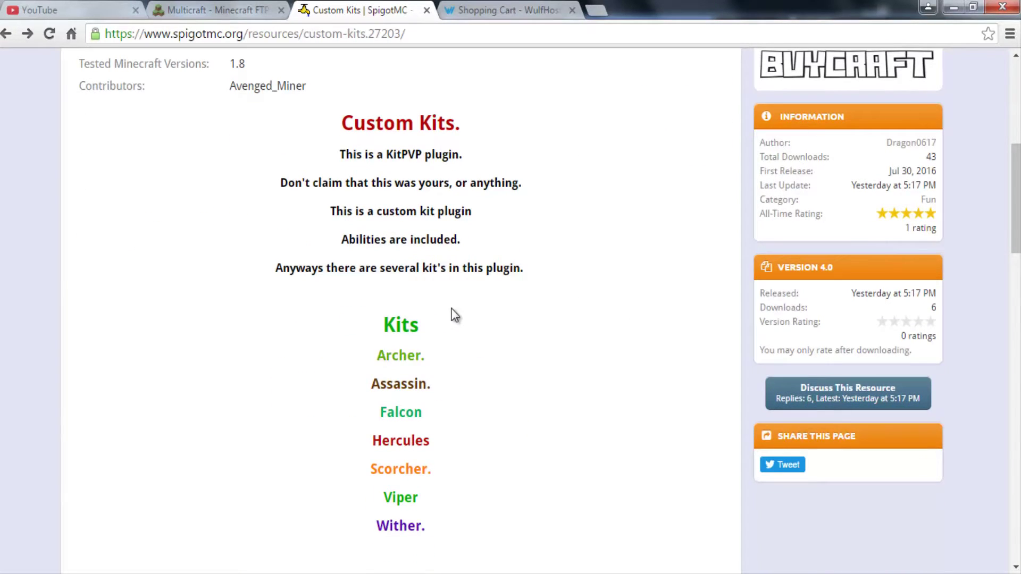
scroll(455, 315, up, 3)
click(190, 6)
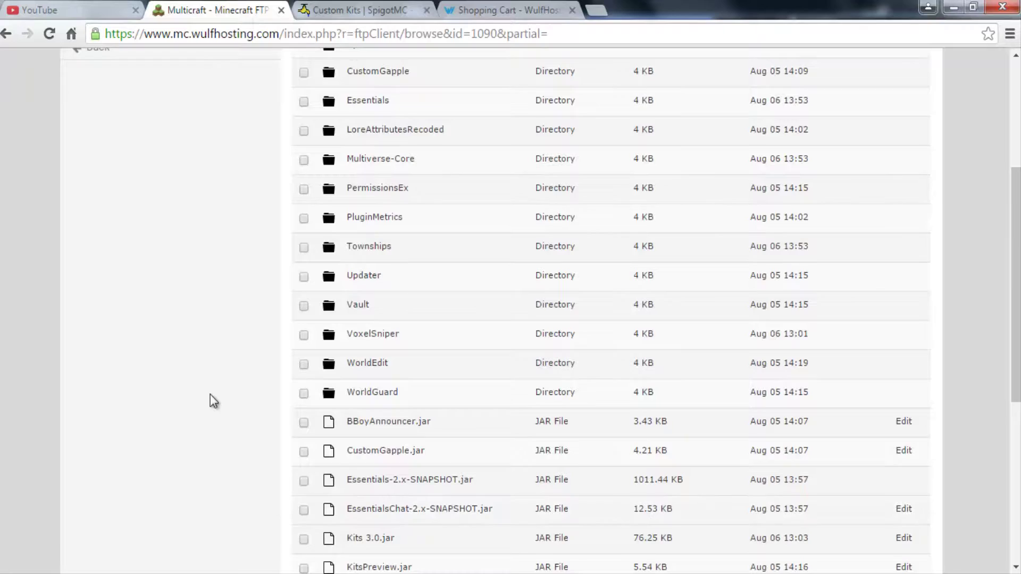
scroll(213, 399, up, 5)
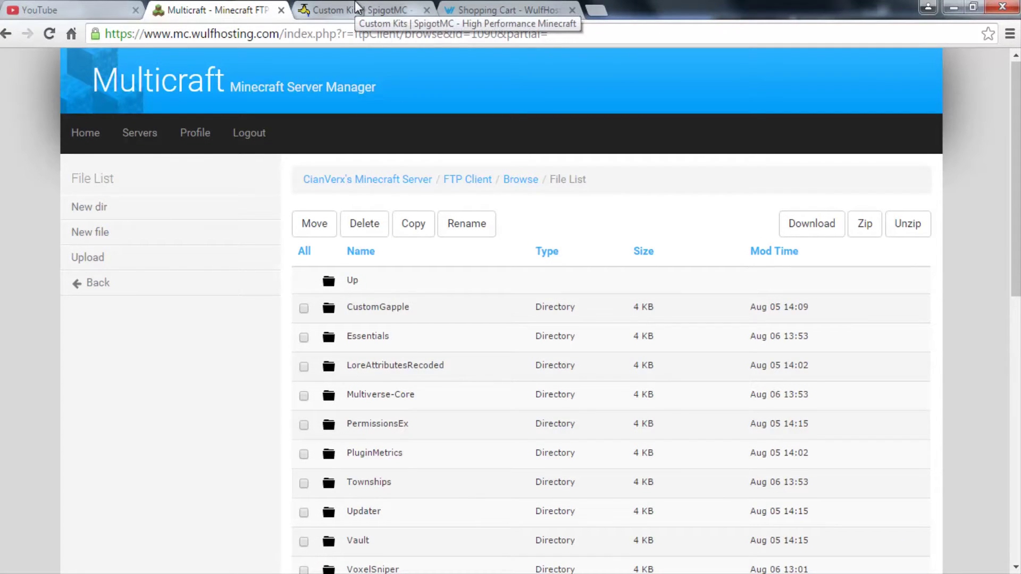
click(357, 8)
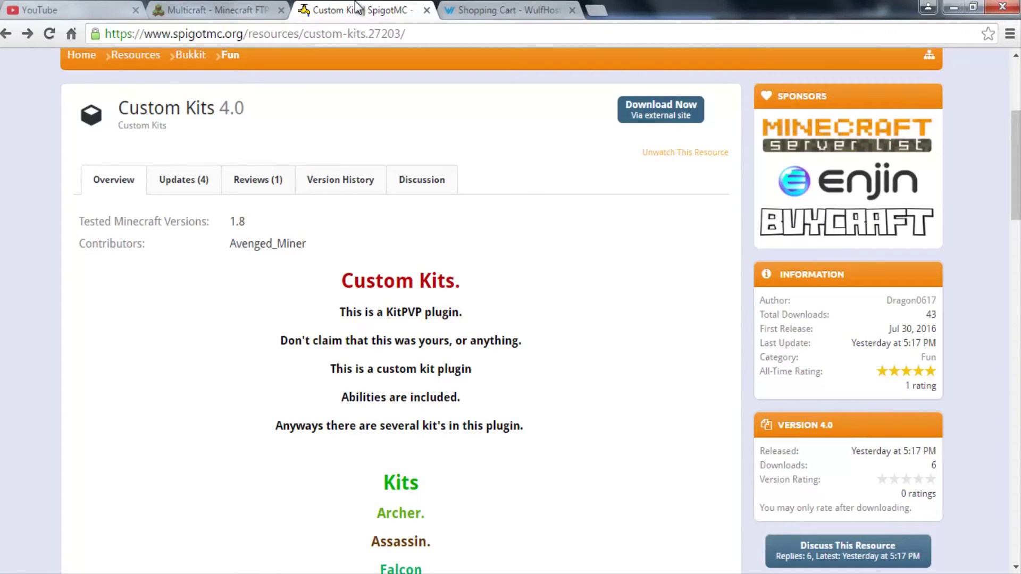
Back in the game, claim the Archer kit and inspect its Power V, Infinity I bow.
key(alt+Tab)
key(Escape)
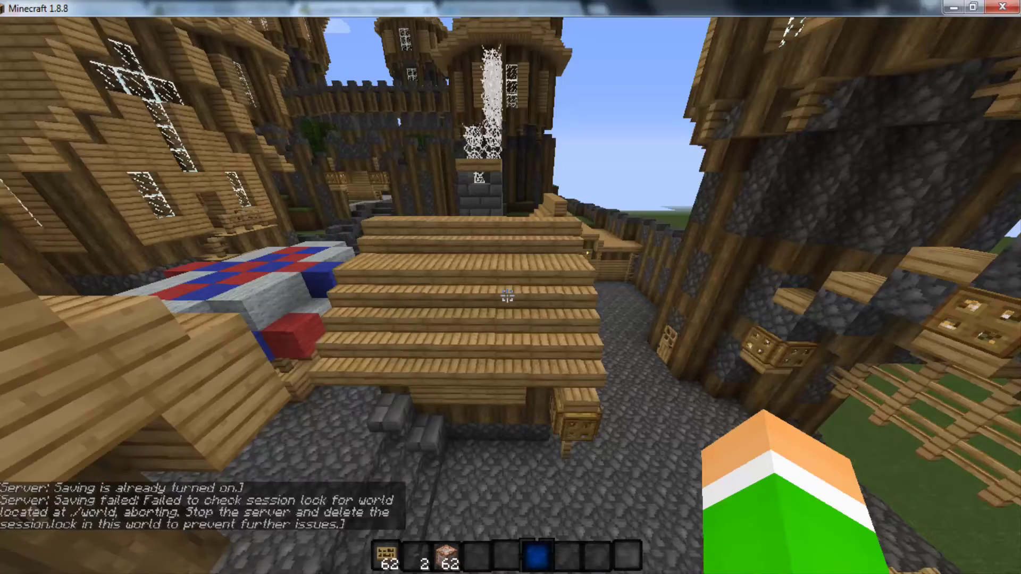
key(a)
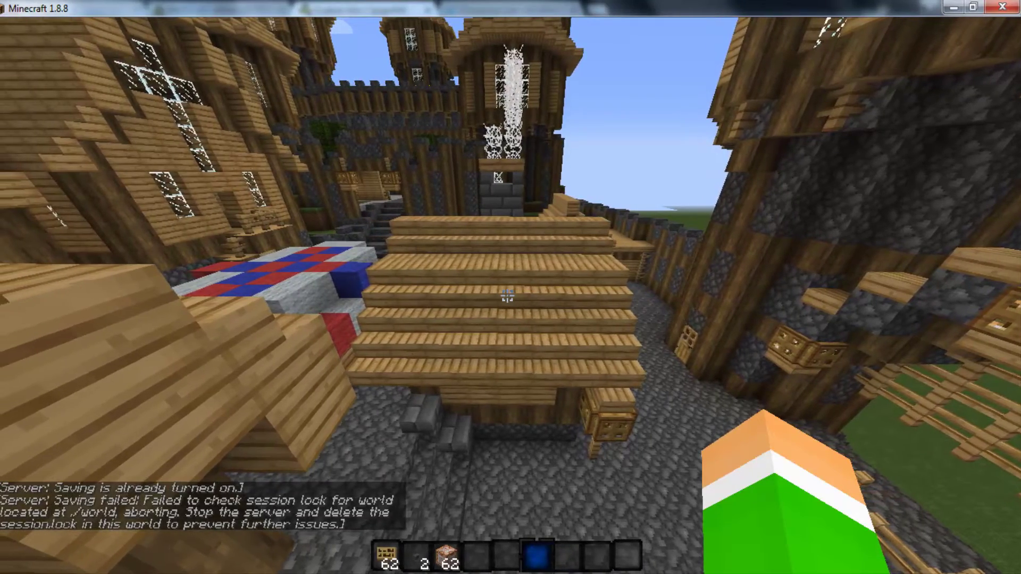
text(w)
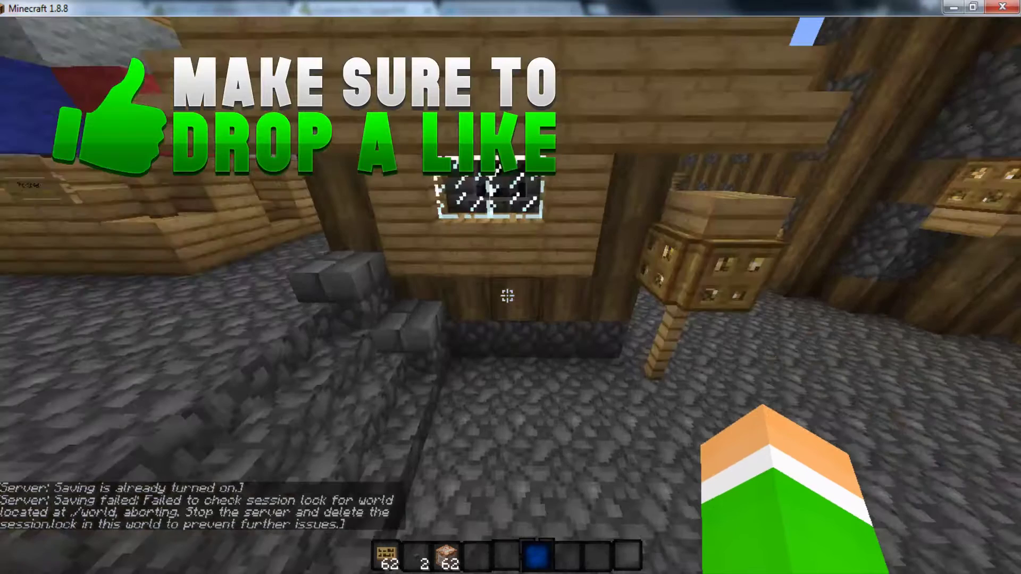
text(/archer)
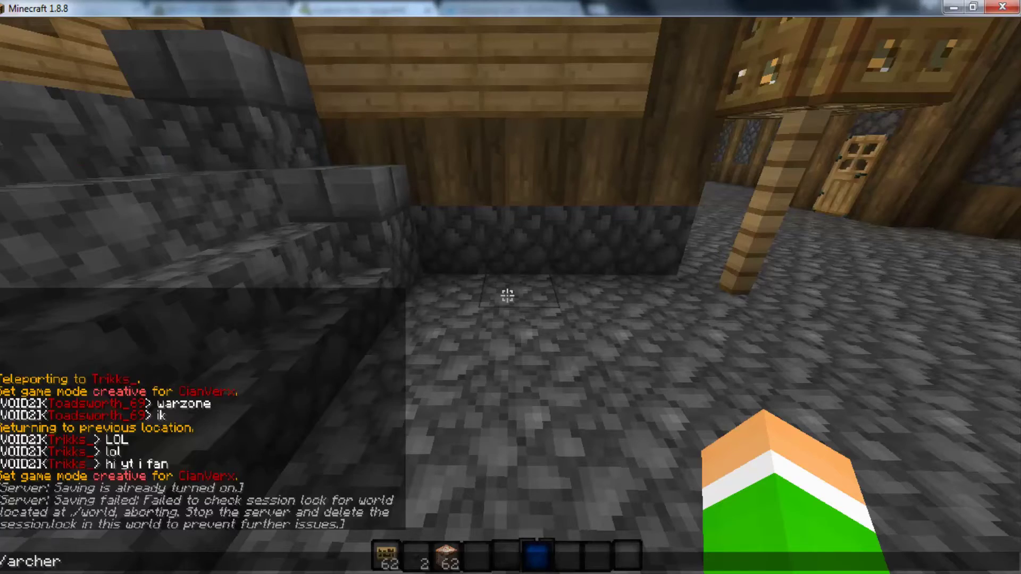
key(Return)
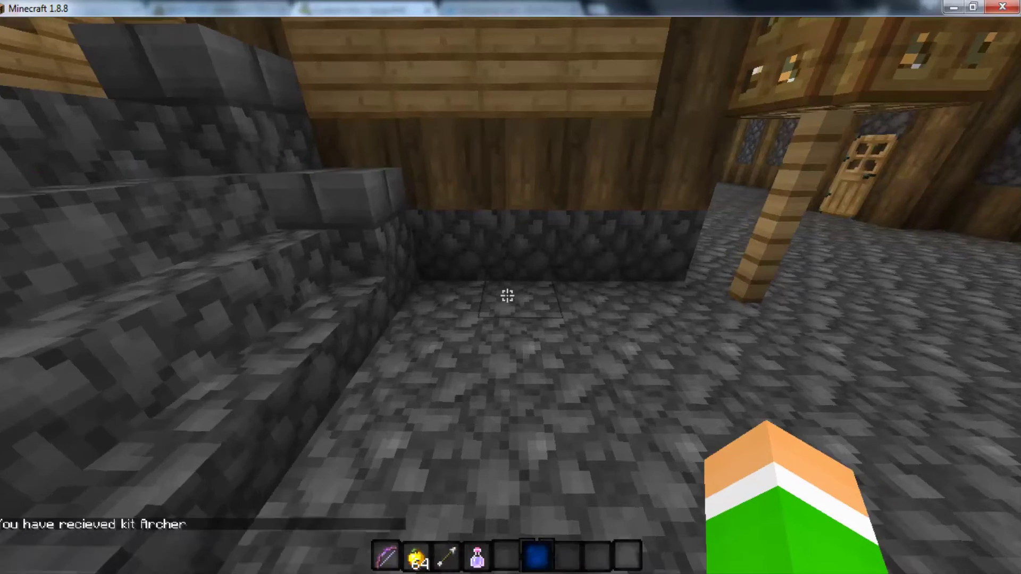
key(w)
key(1)
key(2)
key(e)
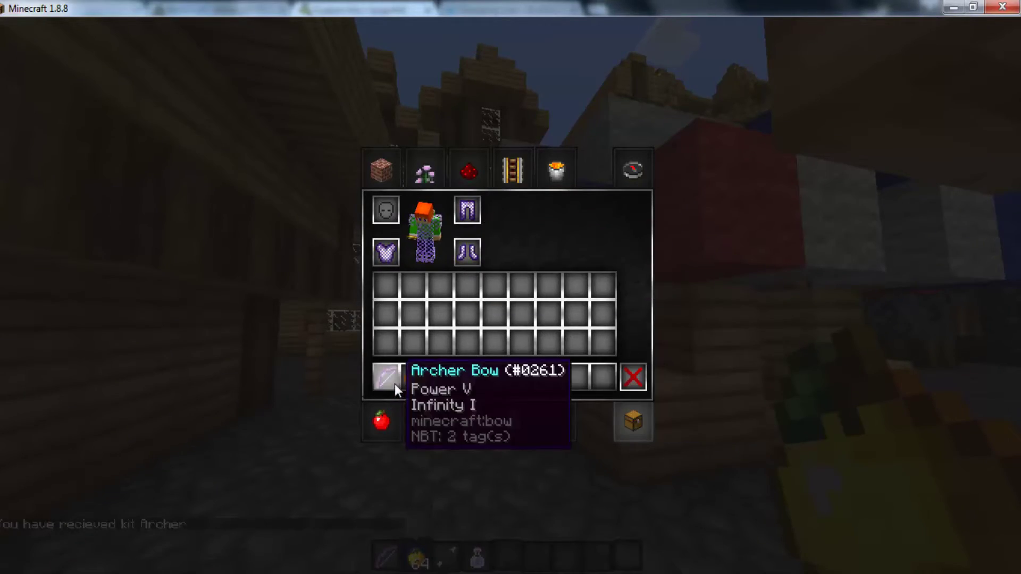
Close the inventory and walk toward the next street.
key(e)
key(w)
scroll(507, 296, down, 8)
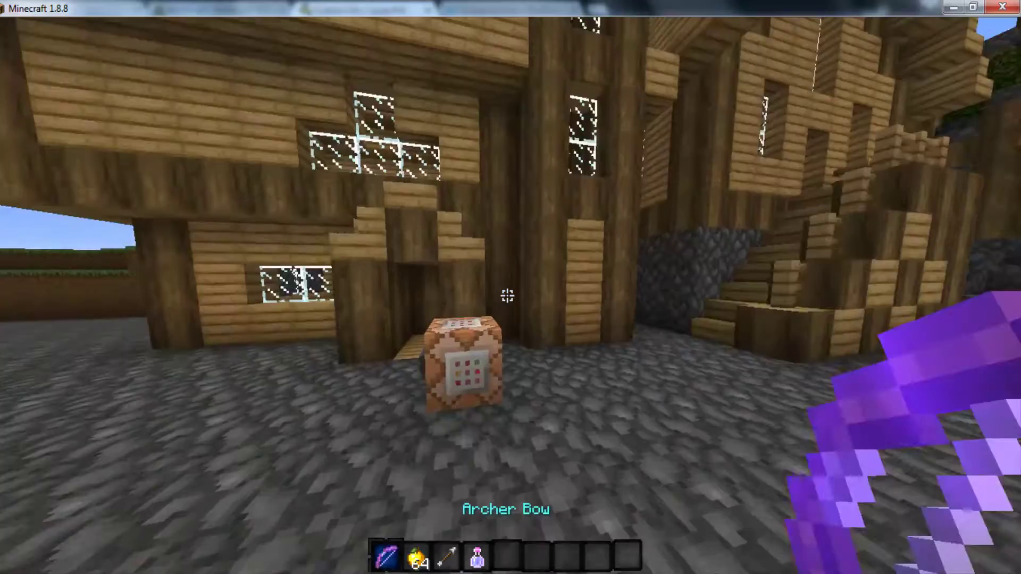
key(3)
key(t)
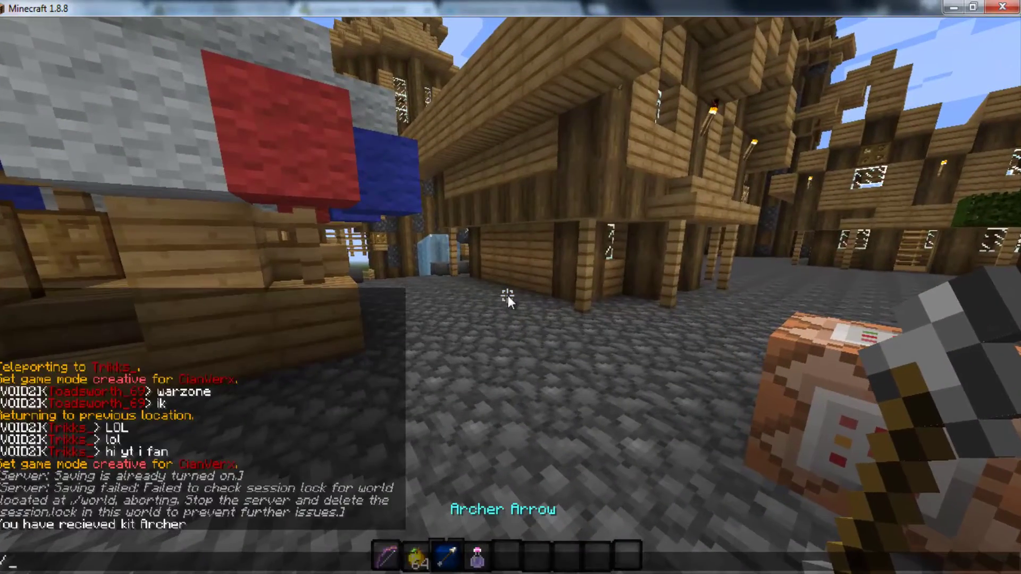
key(Escape)
Claim the Falcon kit with /falcon and inspect its Knockback V Falcon Weapon and gear.
key(slash)
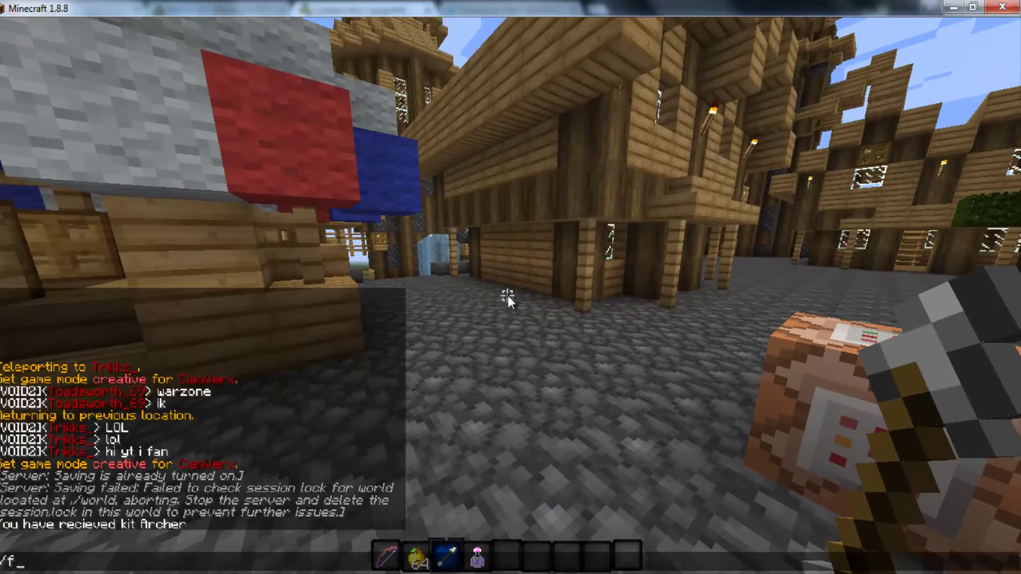
text(falcon)
key(Return)
key(1)
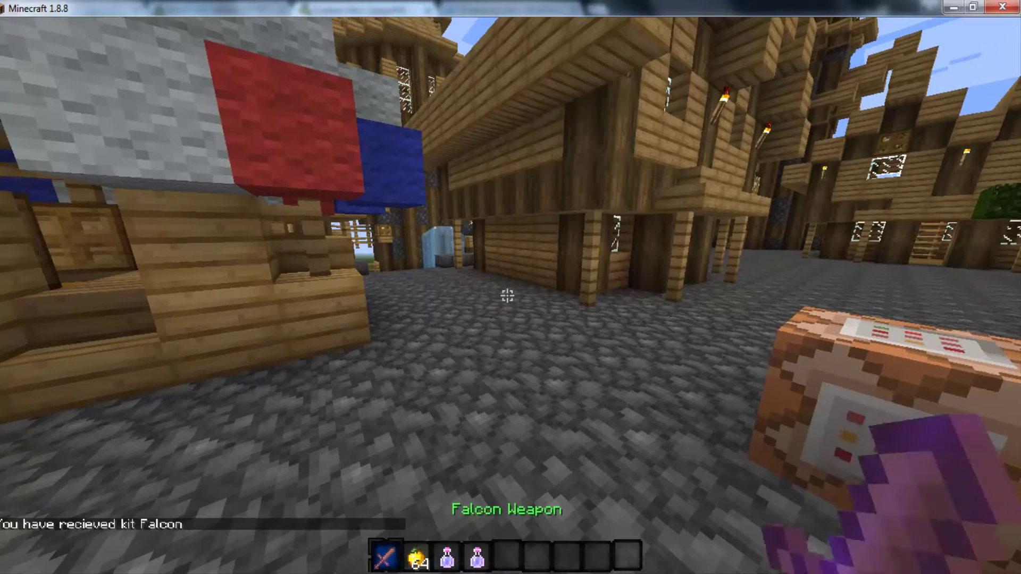
key(e)
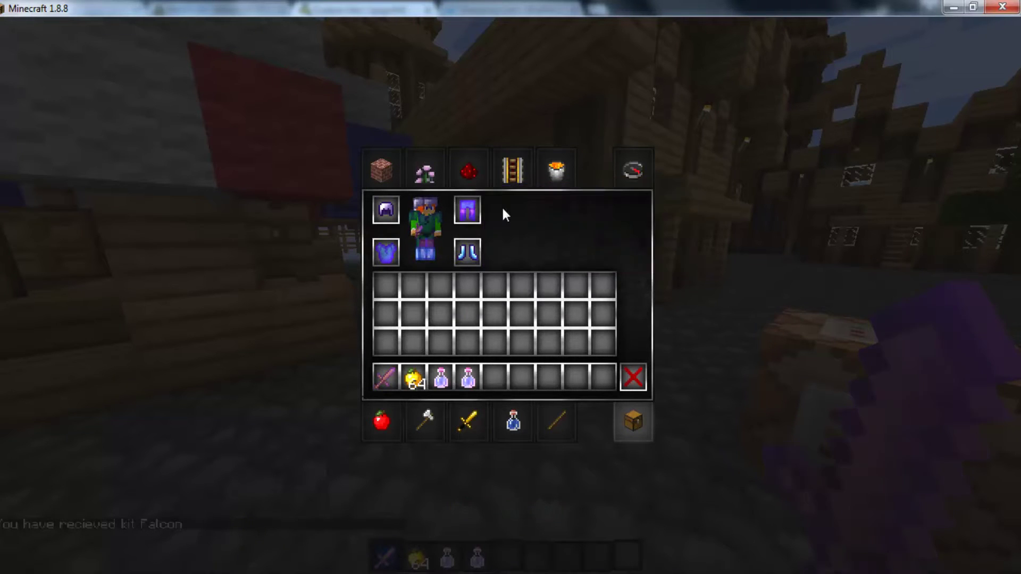
mouse_move(474, 211)
mouse_move(469, 258)
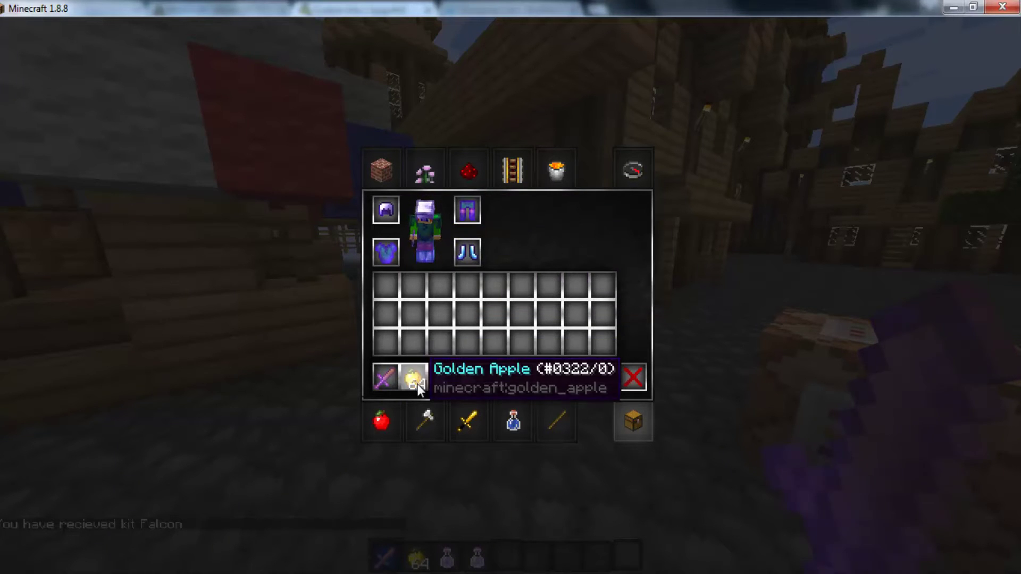
mouse_move(388, 373)
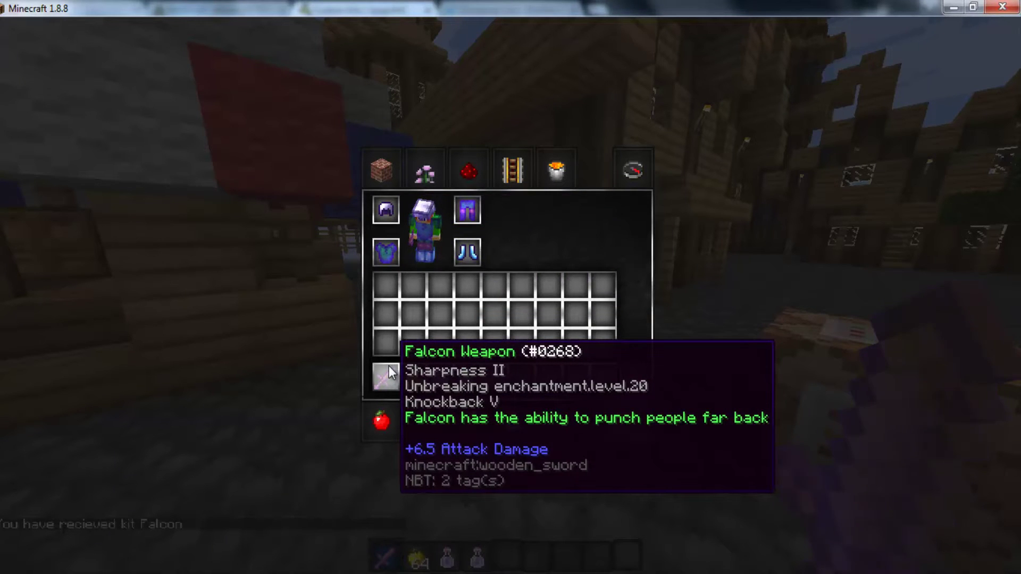
Walk on through the village and enter /falcon into chat again.
key(e)
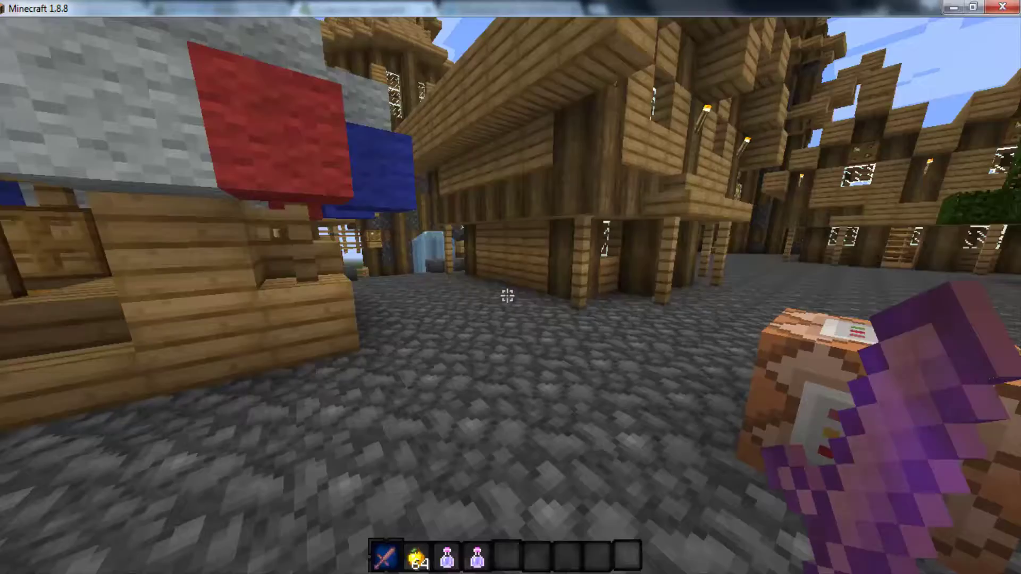
key(w)
scroll(507, 296, down, 2)
scroll(507, 296, up, 1)
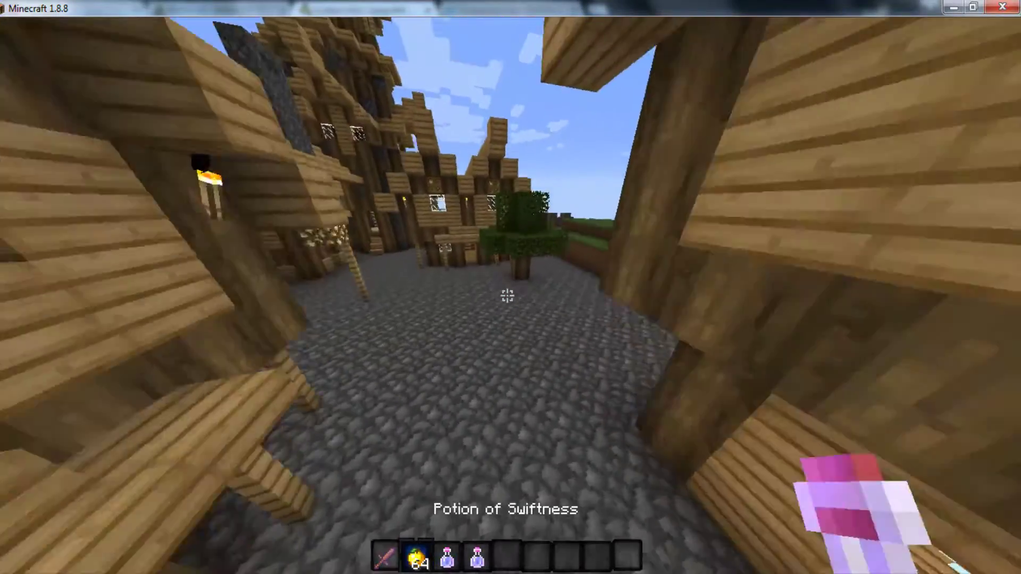
scroll(507, 296, down, 1)
text(/falcon)
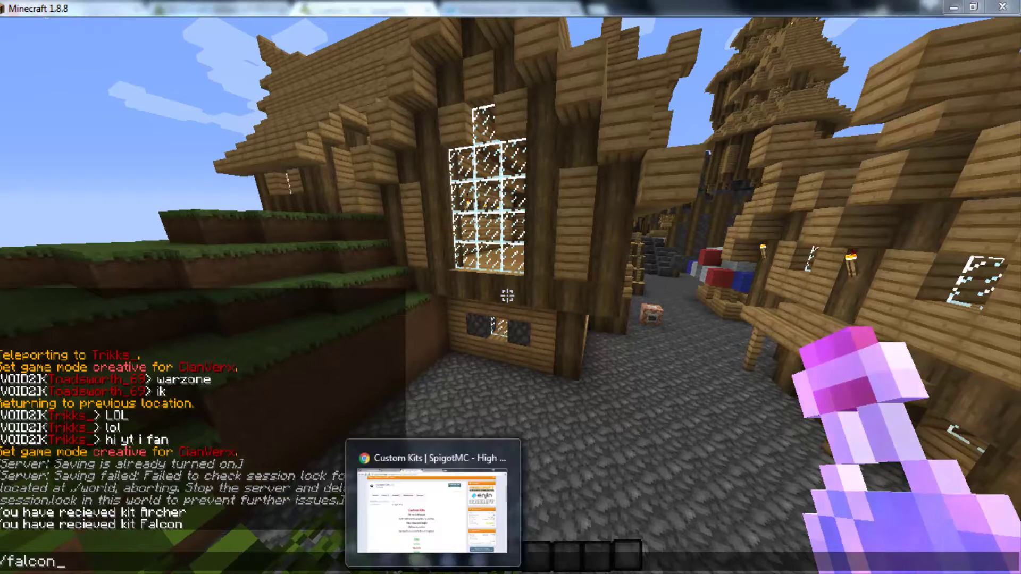
Scroll the Custom Kits page to the Perms and Commands lists, e.g. kitpvp.falcon and /falcon.
click(437, 573)
scroll(464, 276, down, 10)
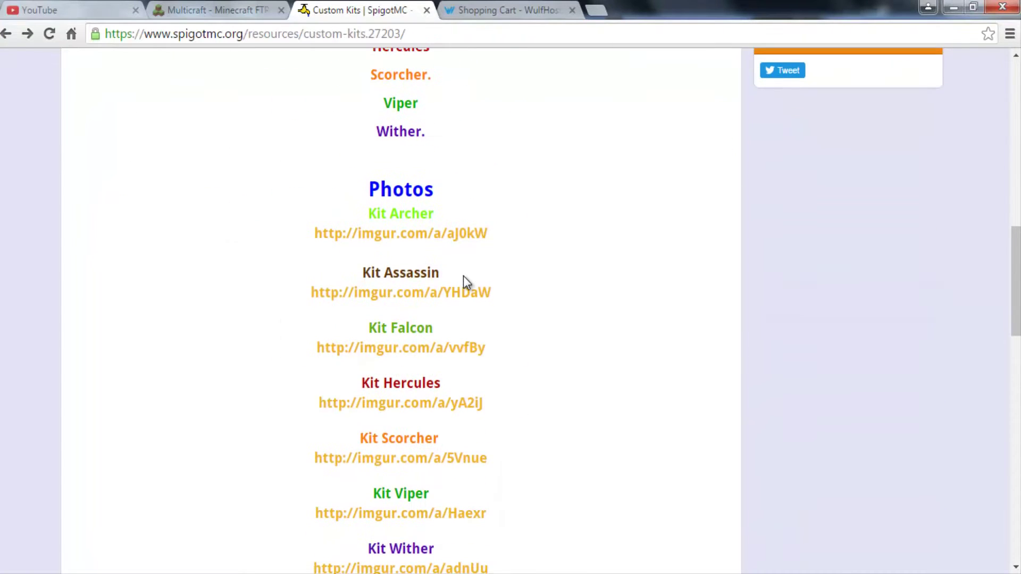
scroll(466, 282, down, 1)
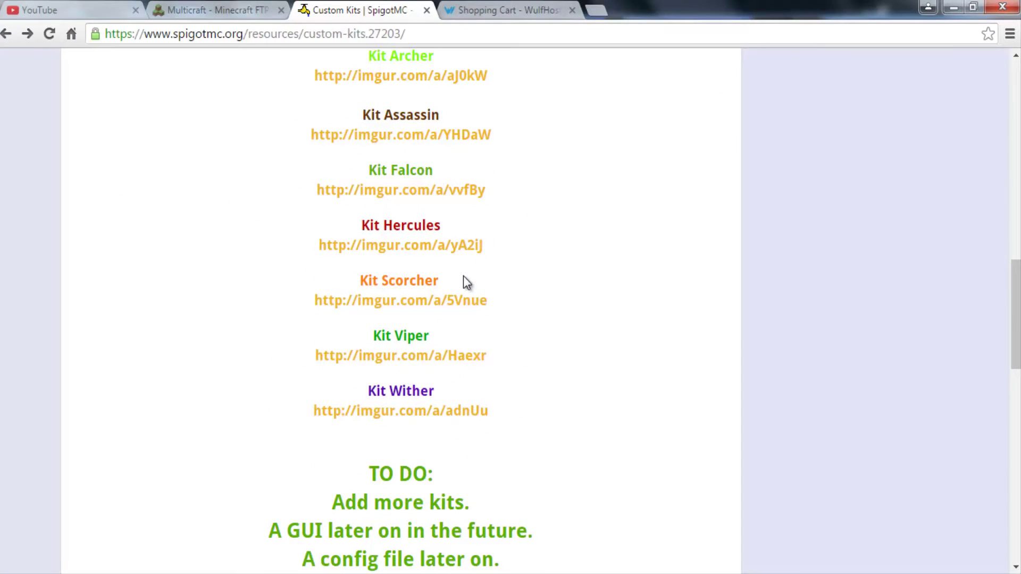
scroll(463, 276, down, 6)
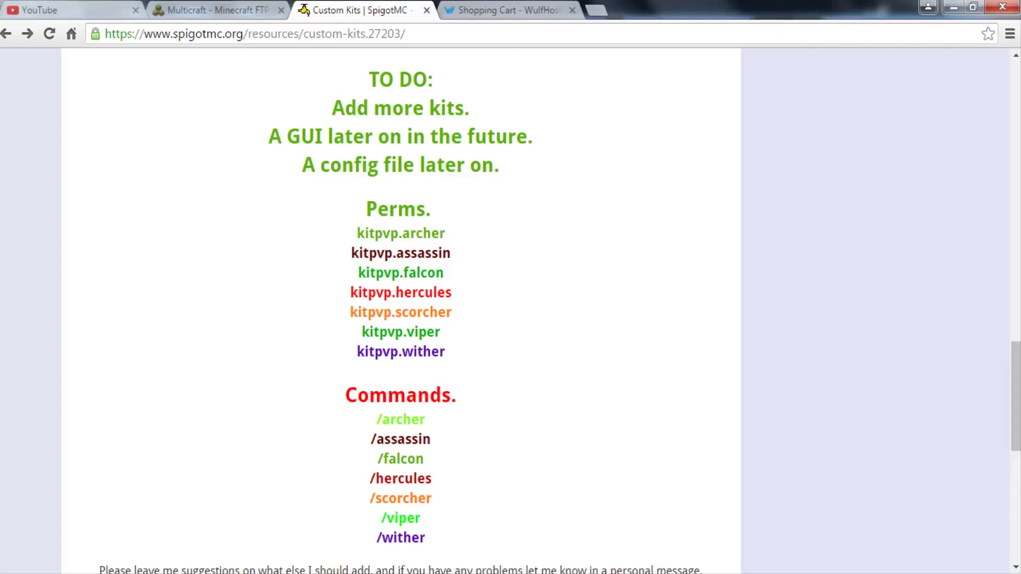
Claim the Scorcher kit with /scorcher and look over its gear in the inventory.
key(alt+Tab)
text(/)
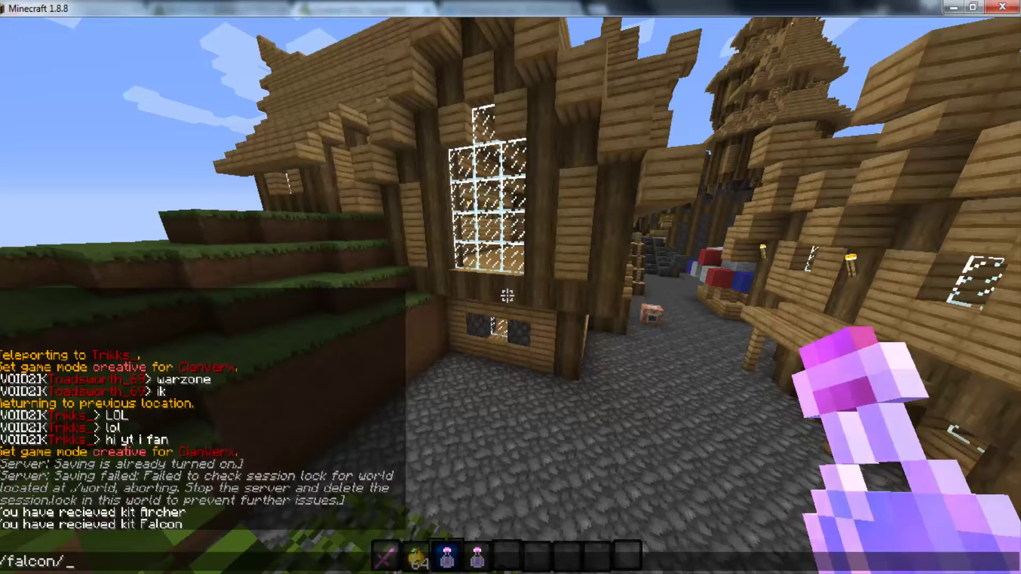
key(ctrl+a)
text(/scorcher)
key(Return)
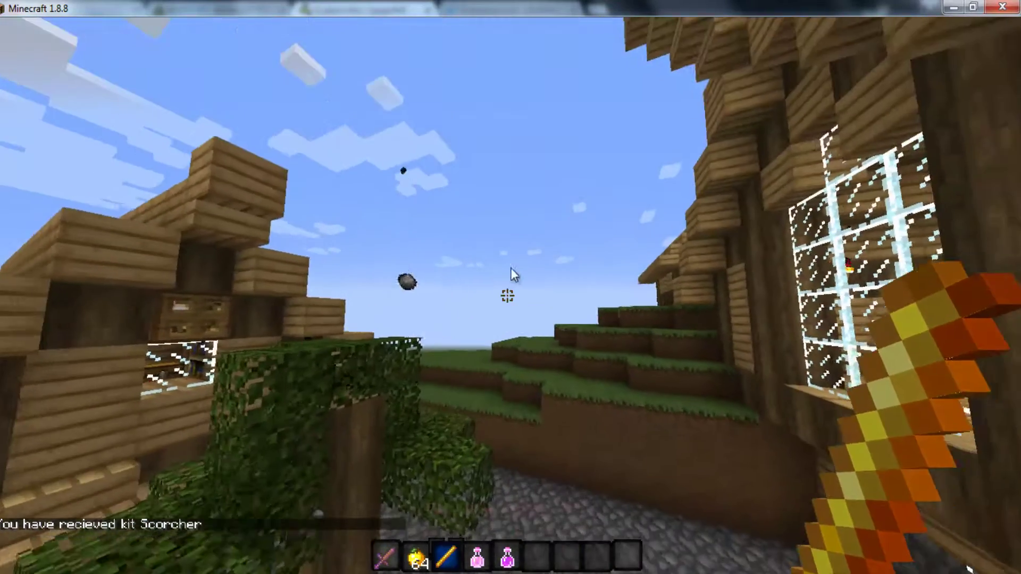
key(e)
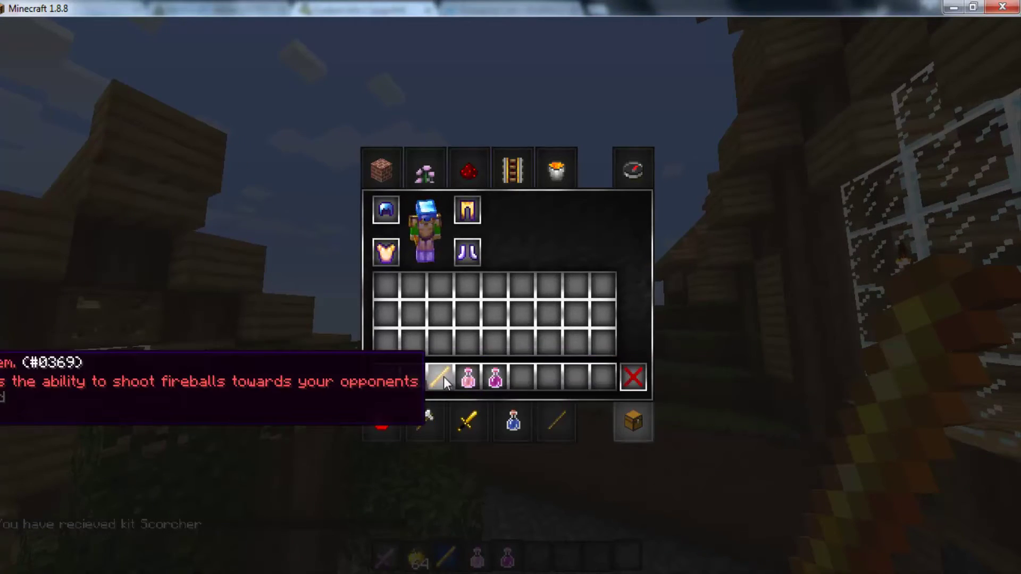
key(e)
Fire the blaze rod's fireball ability until it reports a 7-second cooldown.
right_click(510, 287)
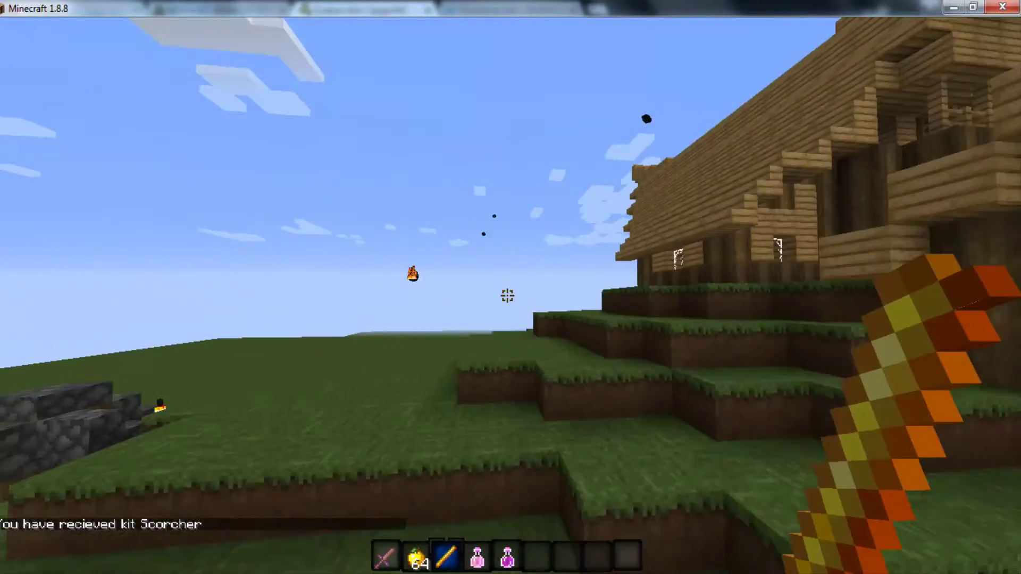
right_click(507, 295)
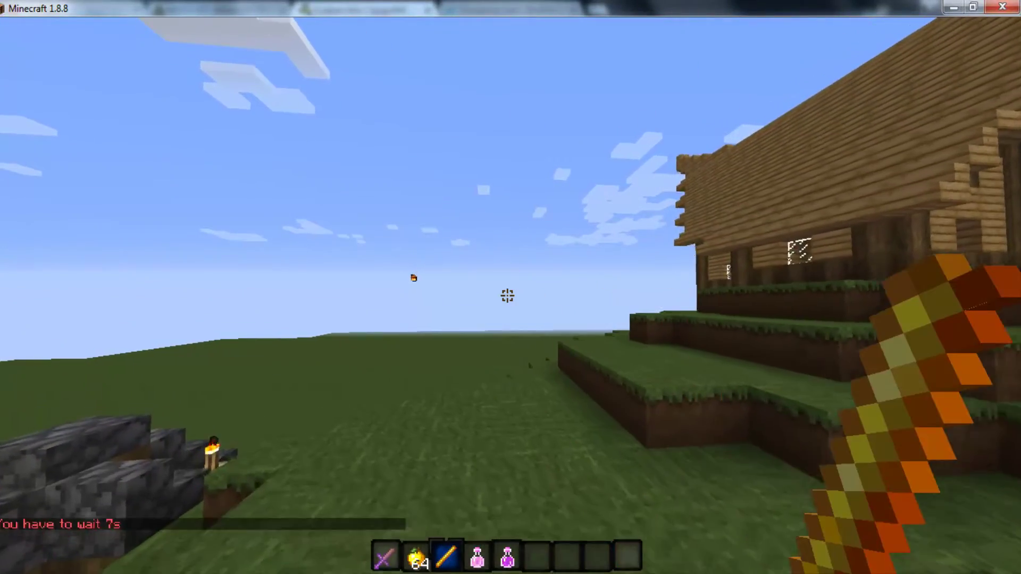
right_click(508, 296)
key(w)
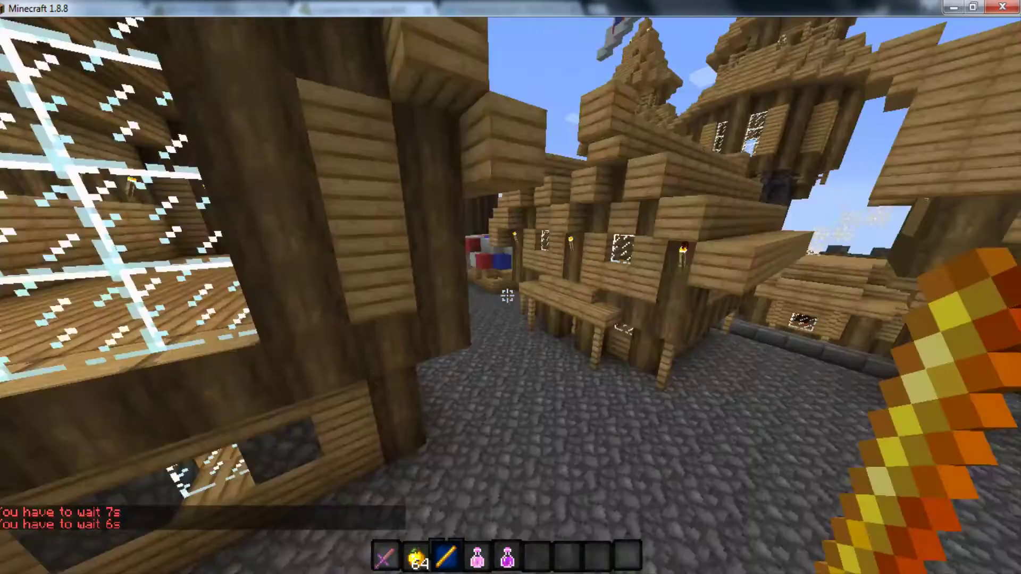
Swap between the Fire Resistance potion and Scorcher Weapon, then glance at the SpigotMC page.
key(4)
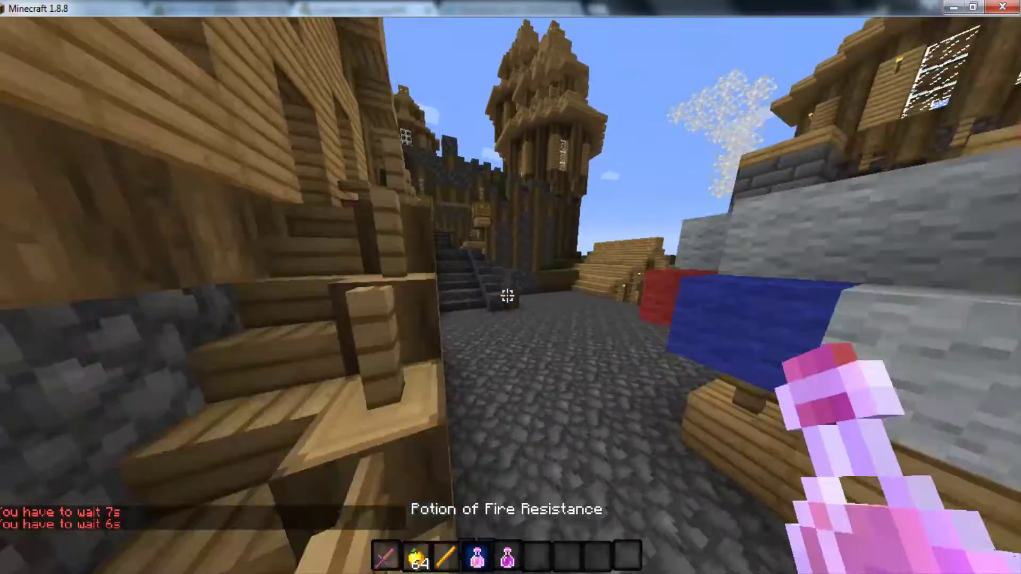
key(1)
key(t)
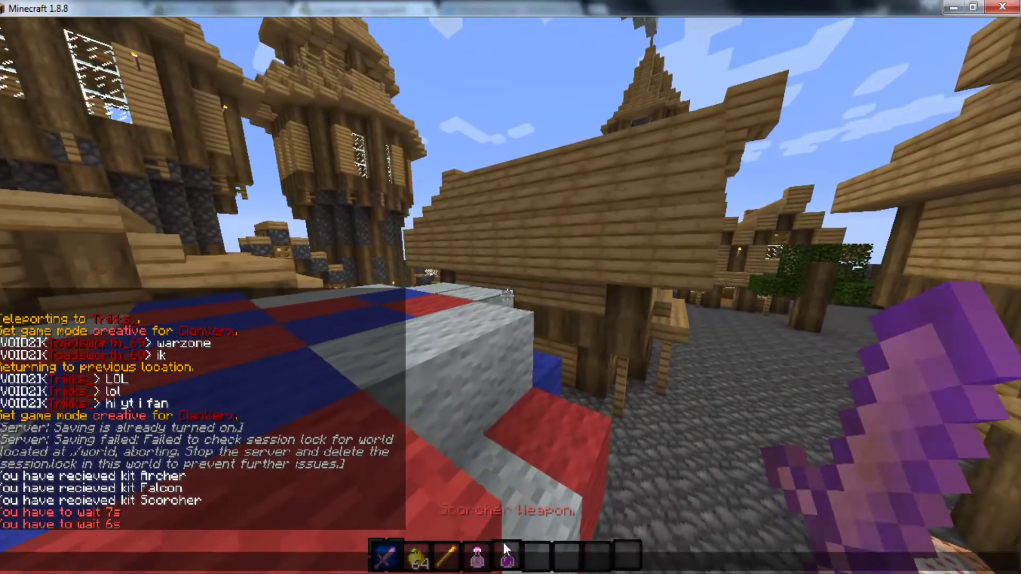
key(alt+Tab)
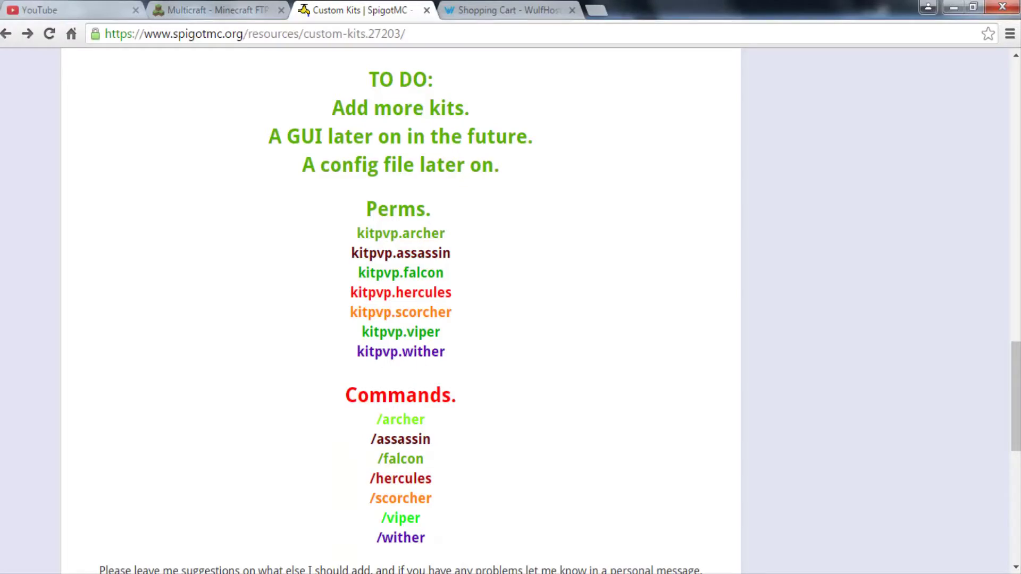
key(alt+Tab)
key(Escape)
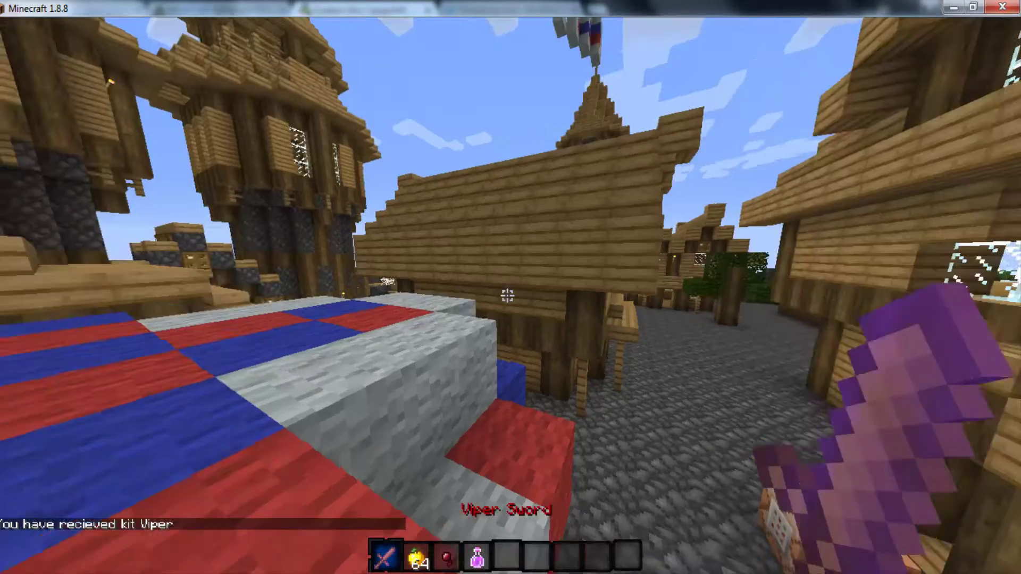
Take the Viper kit, fire the Viper Eye into its 13-second cooldown, inspect the gear, and pause.
key(w)
key(3)
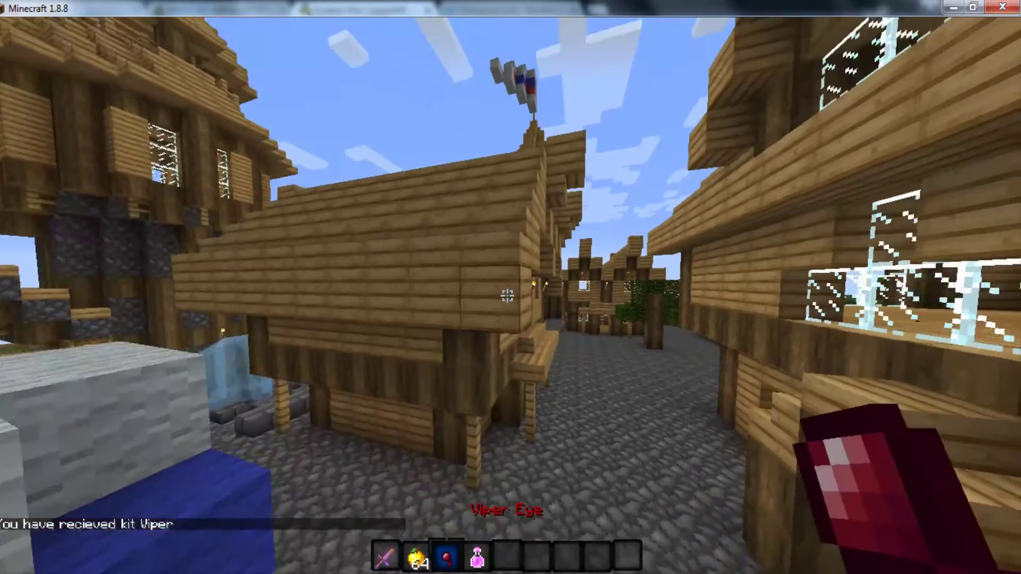
key(w)
right_click(509, 304)
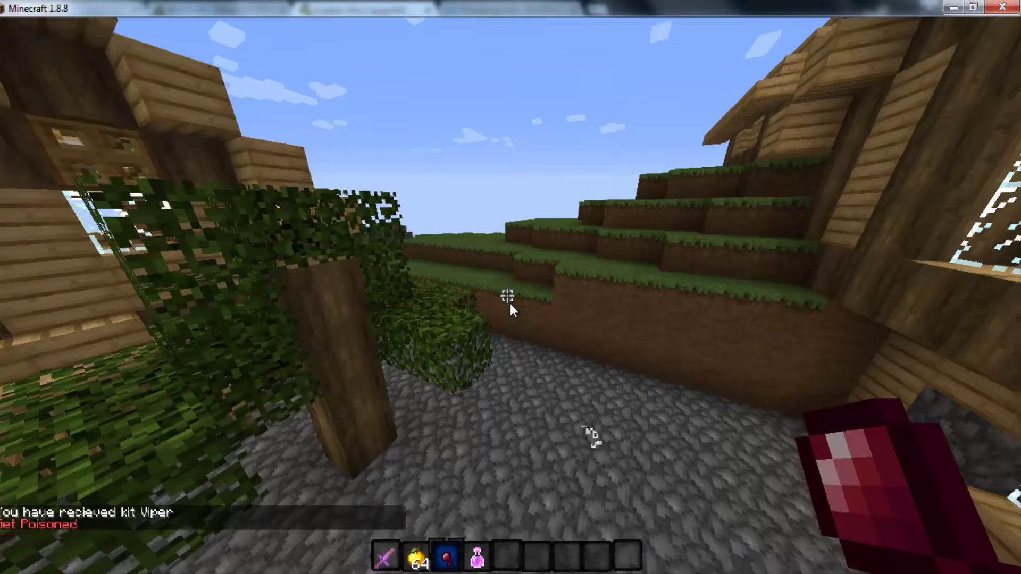
right_click(509, 304)
key(e)
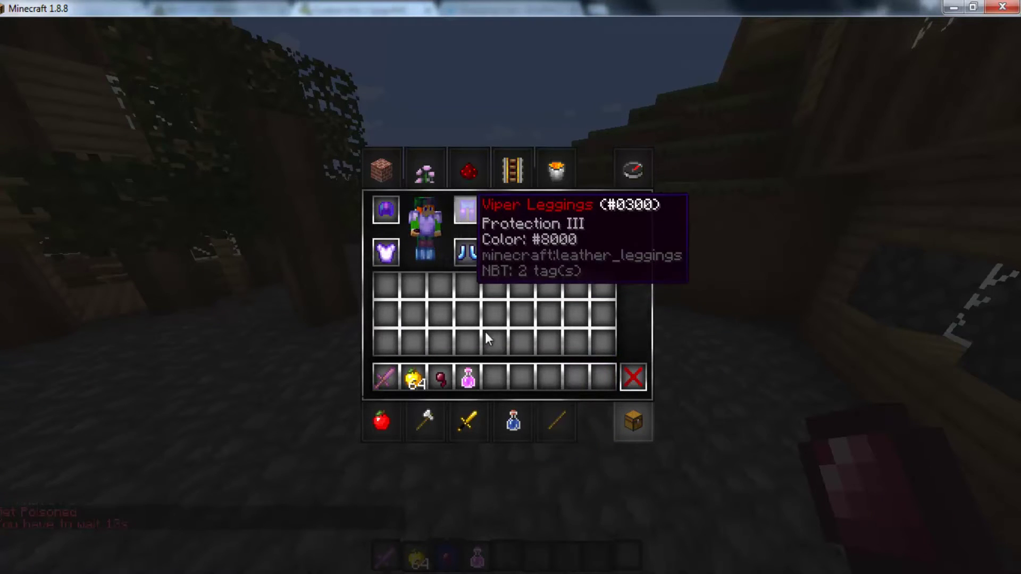
key(Escape)
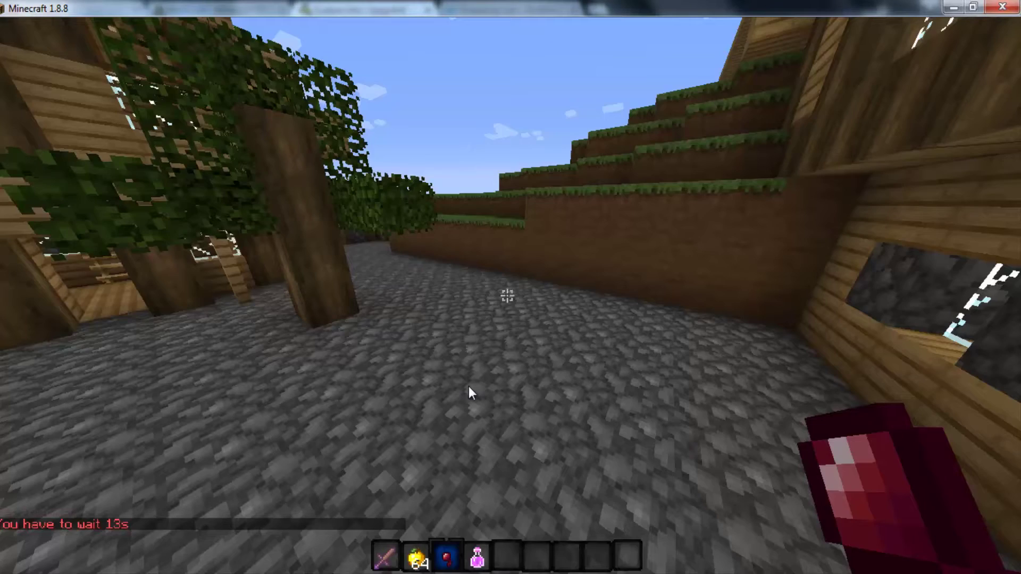
key(Escape)
Check the SpigotMC page, then claim the Wither kit with the /wither command.
mouse_move(433, 571)
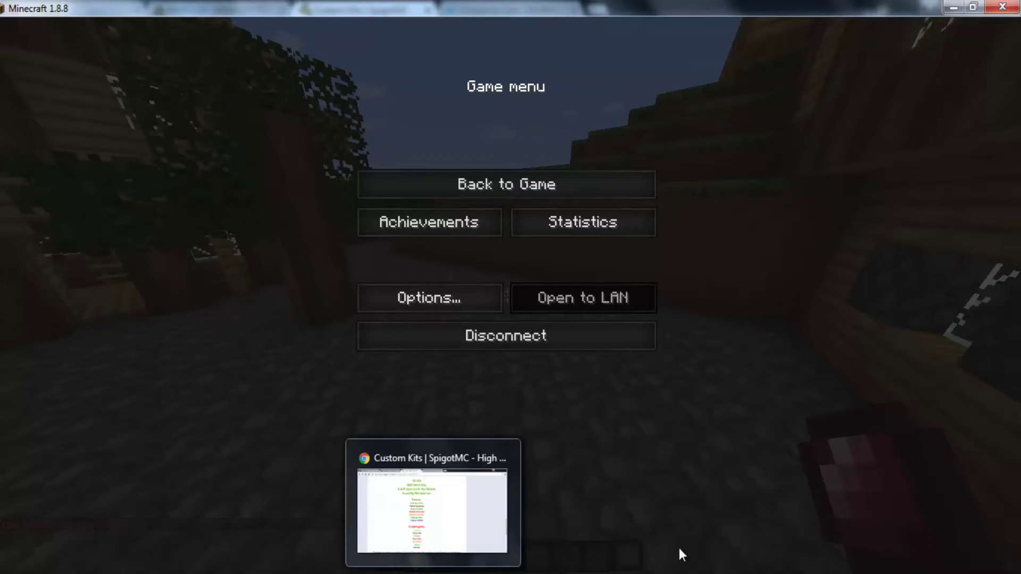
click(433, 572)
key(alt+Tab)
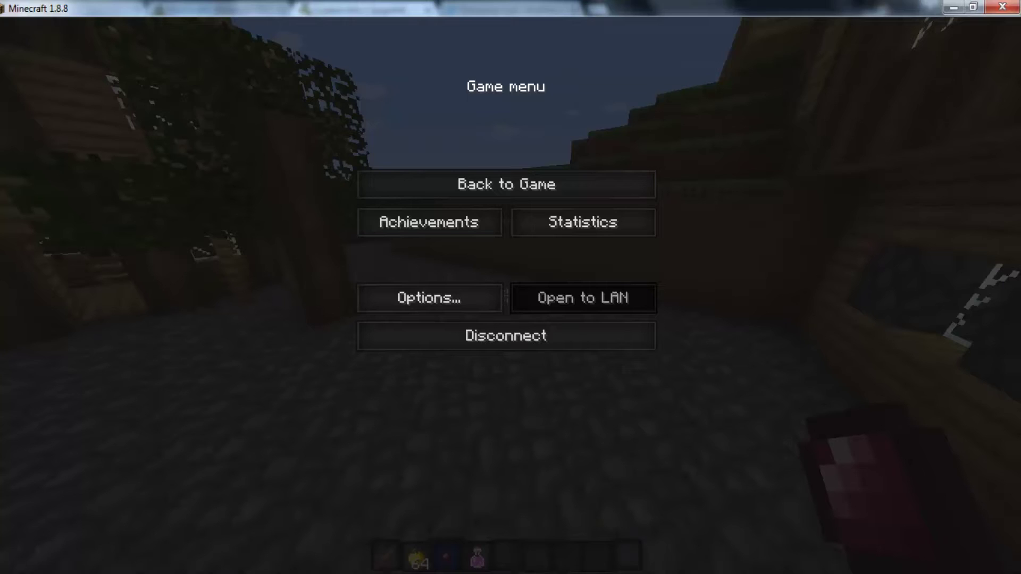
key(Escape)
text(/wo)
text(th)
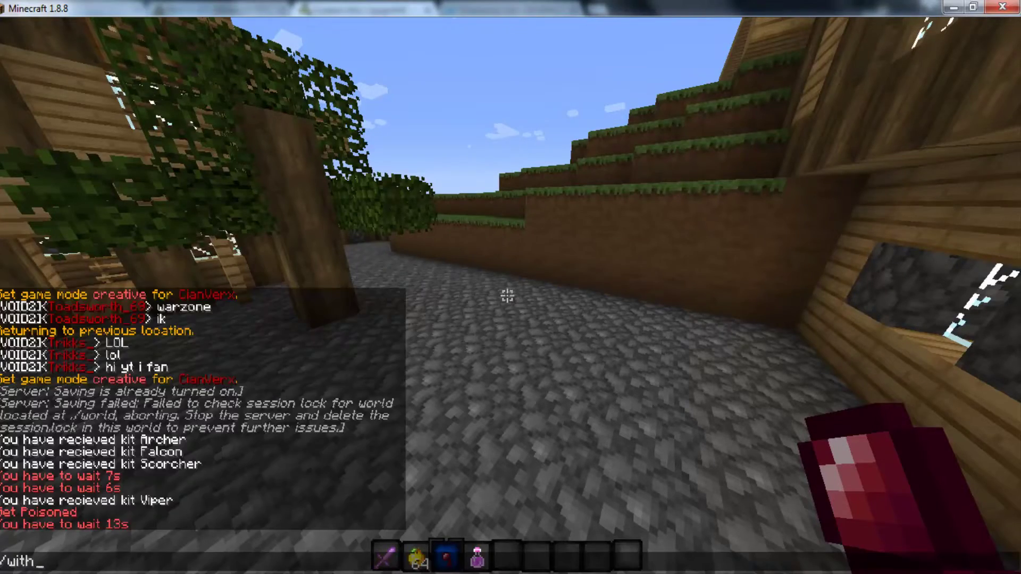
text(er)
key(Return)
Select the Wither Star and fire wither skulls repeatedly, including during its cooldown.
key(4)
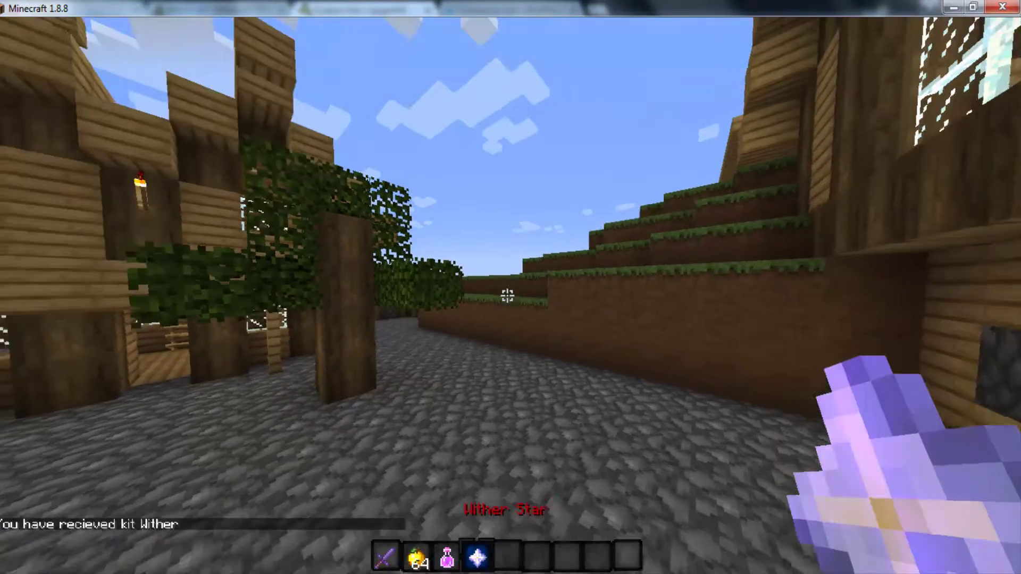
right_click(507, 296)
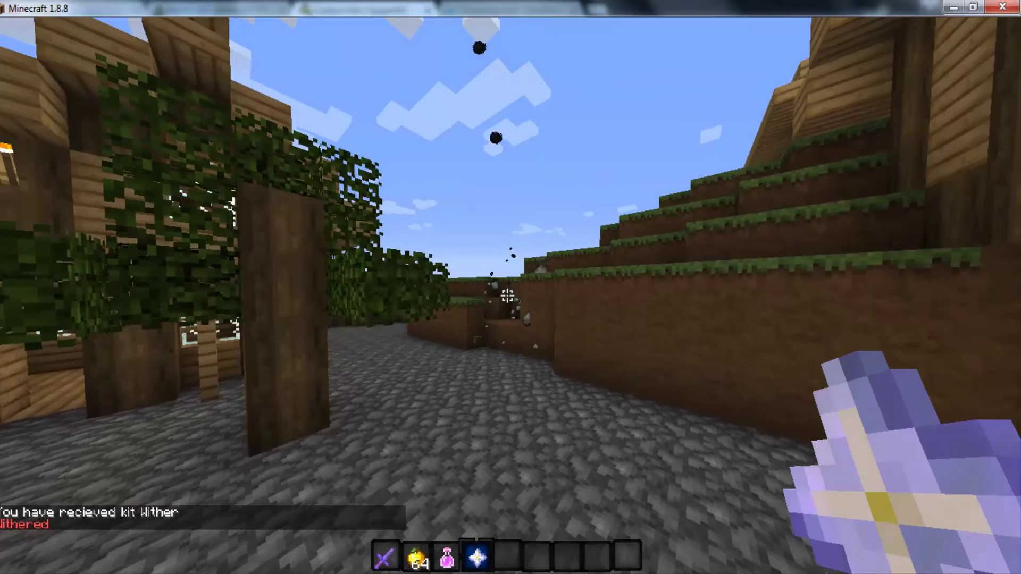
key(w)
key(space)
key(space)
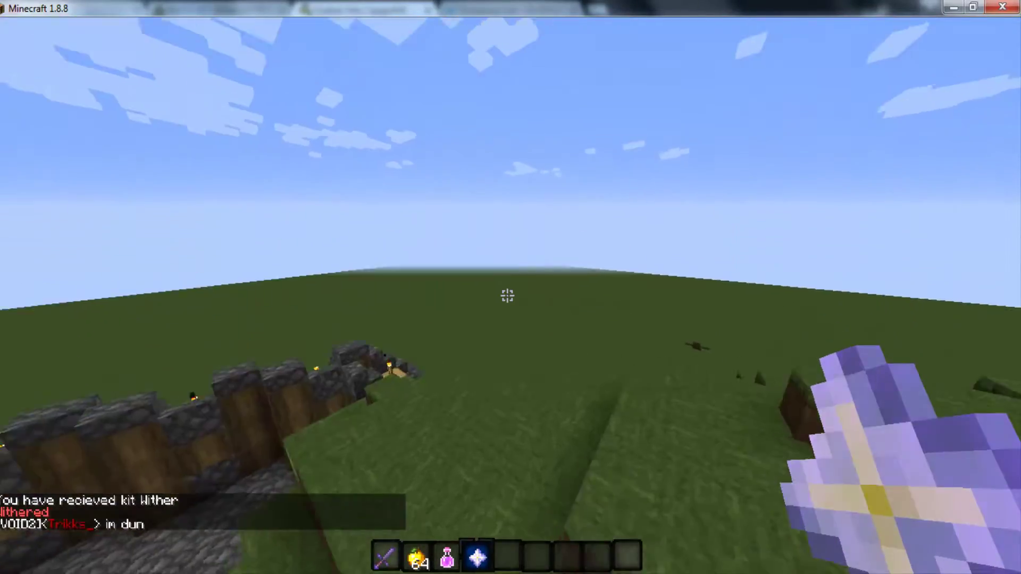
right_click(508, 296)
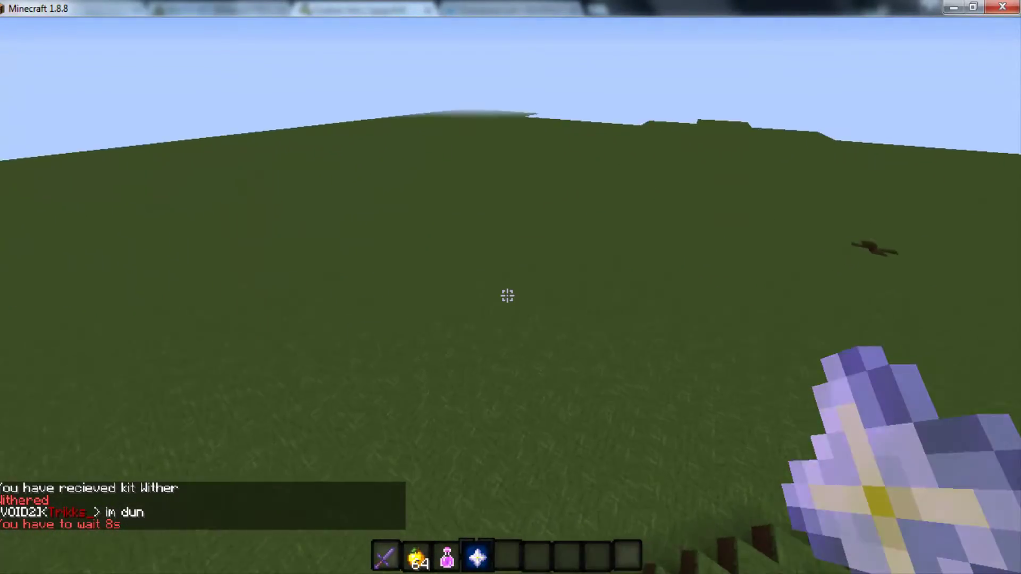
right_click(507, 295)
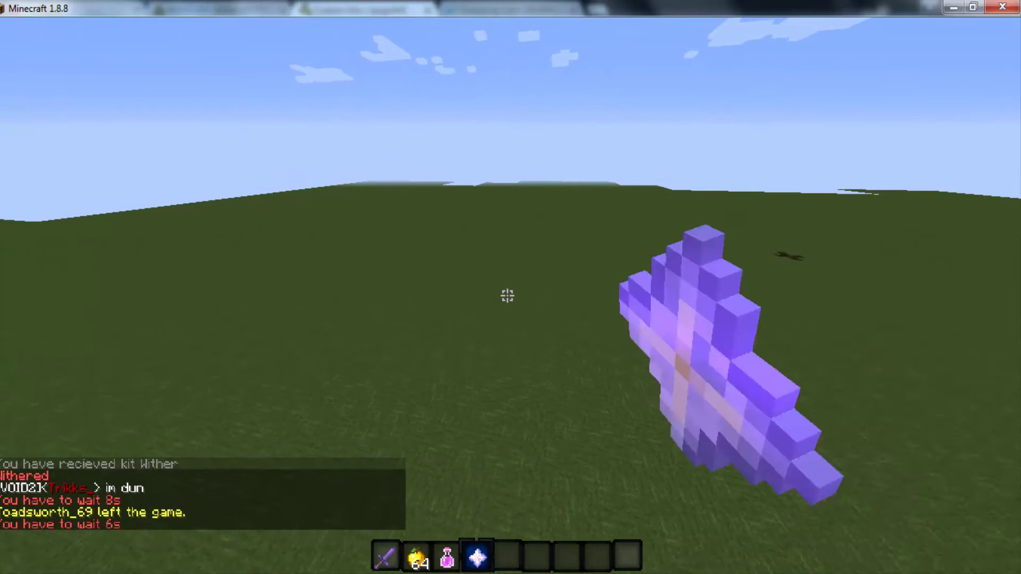
right_click(507, 295)
Check the Wither Star's Sharpness II, Smite IV enchantments, then fire another volley.
key(1)
key(e)
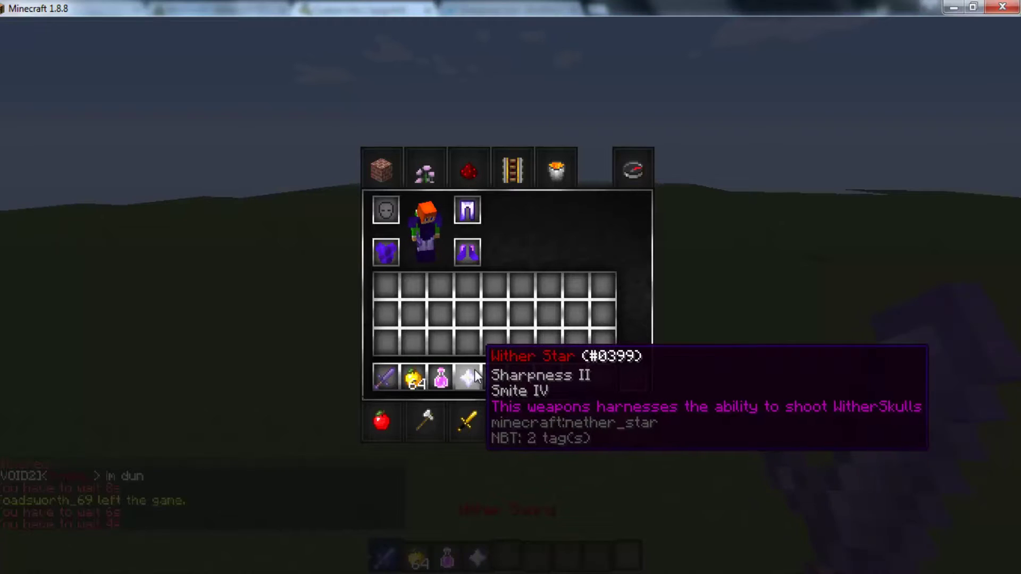
key(e)
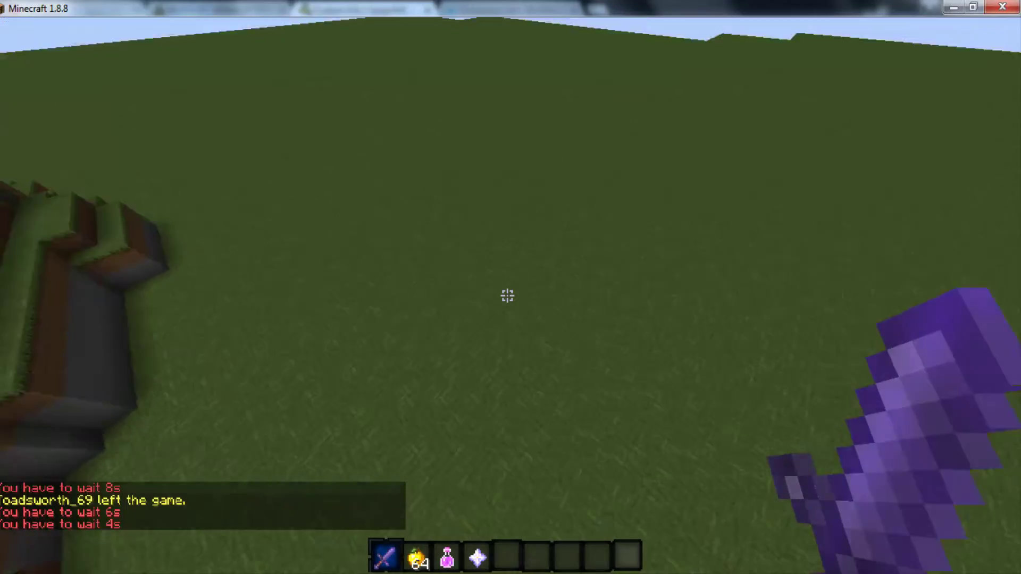
key(4)
right_click(507, 296)
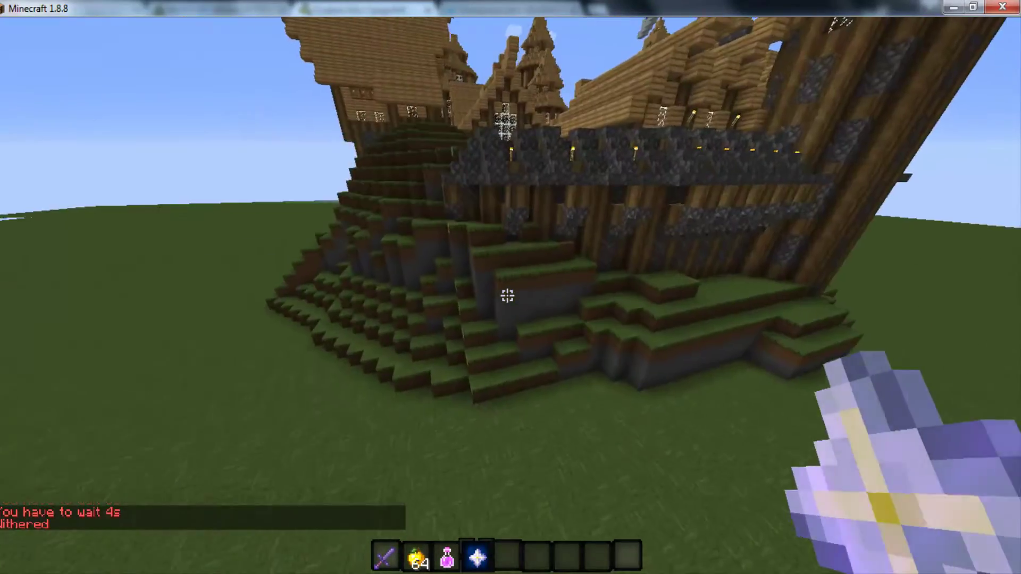
key(w)
scroll(508, 296, down, 2)
key(w)
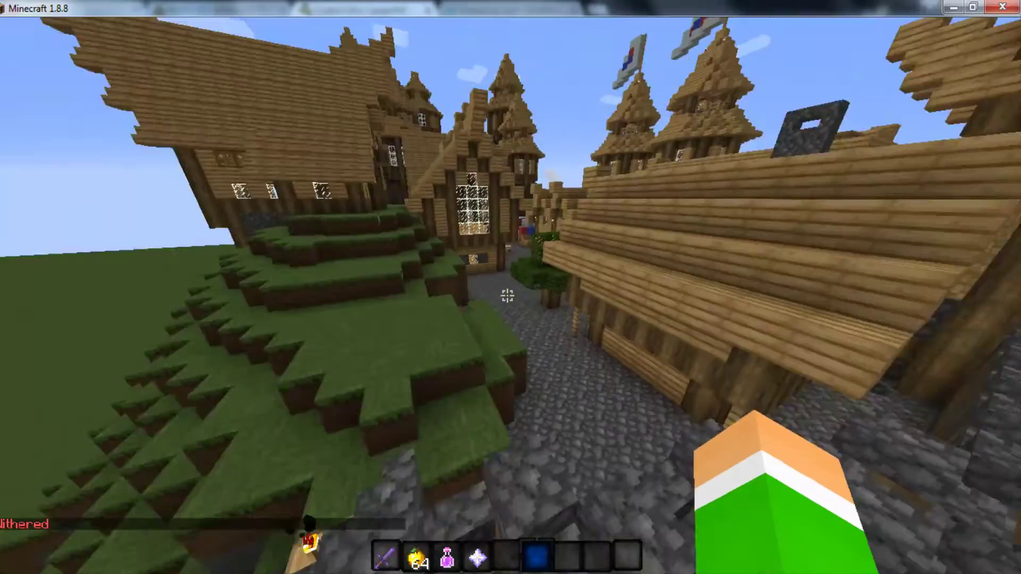
key(w)
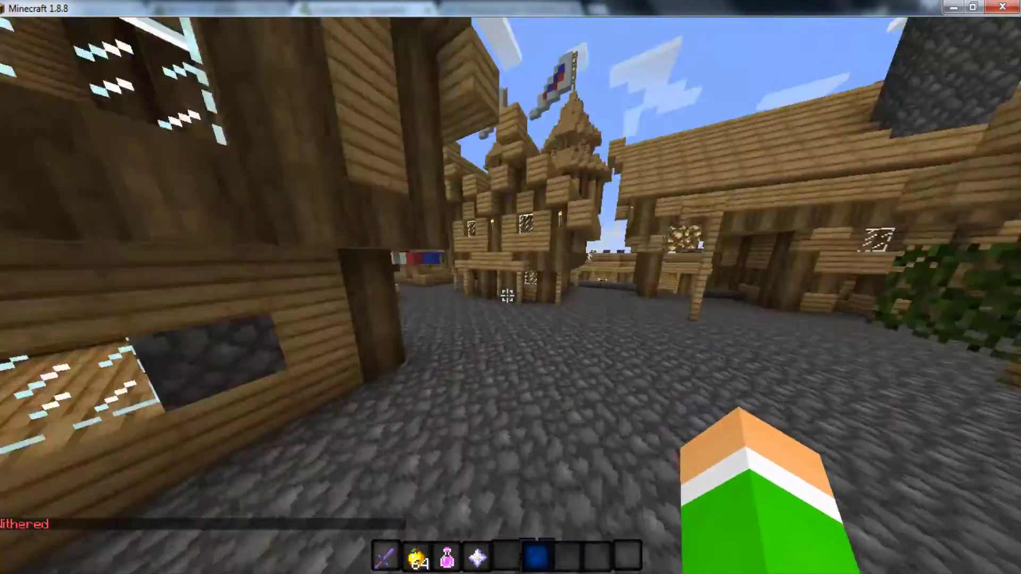
key(w)
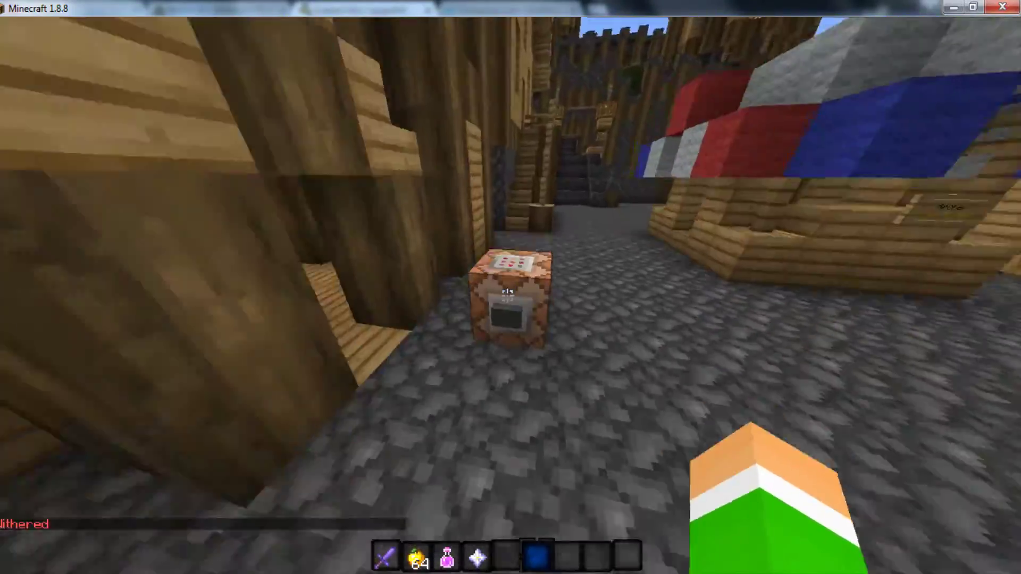
key(w)
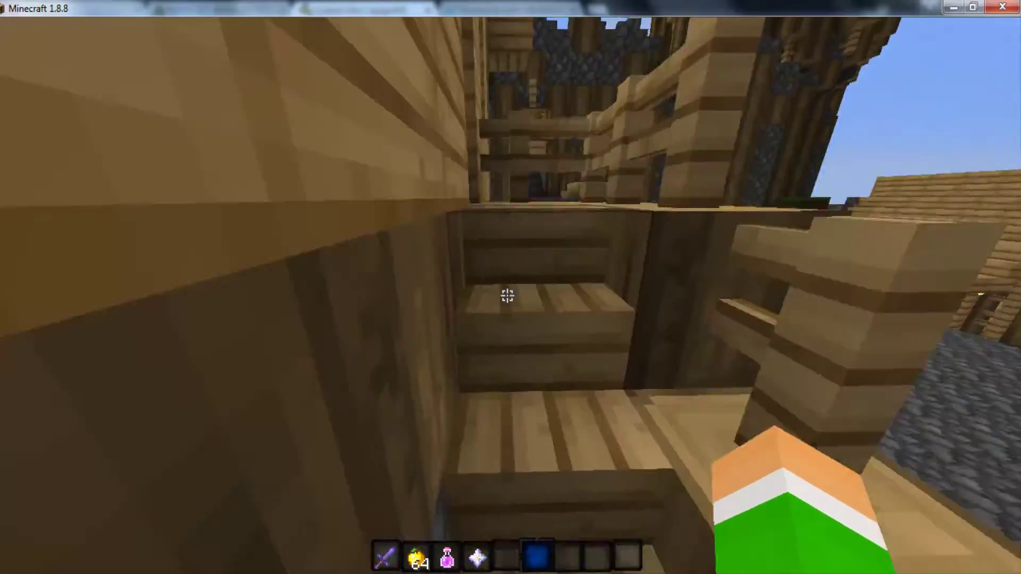
key(w)
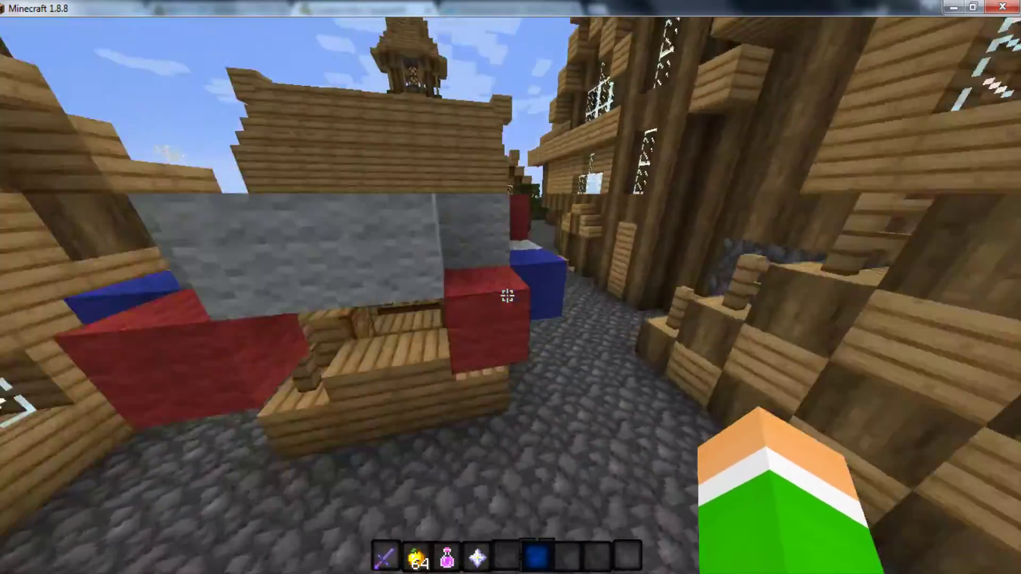
key(w)
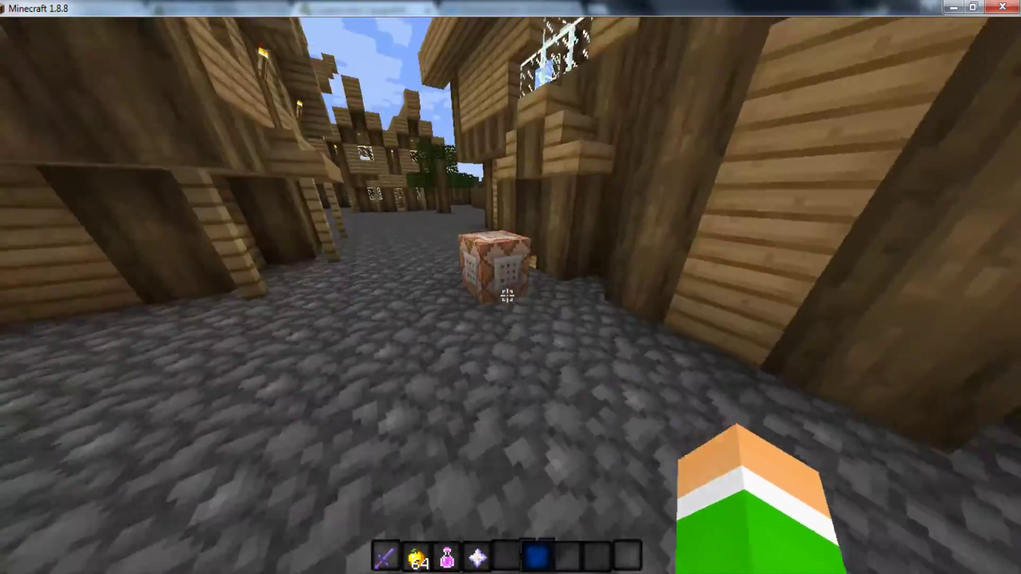
key(4)
key(w)
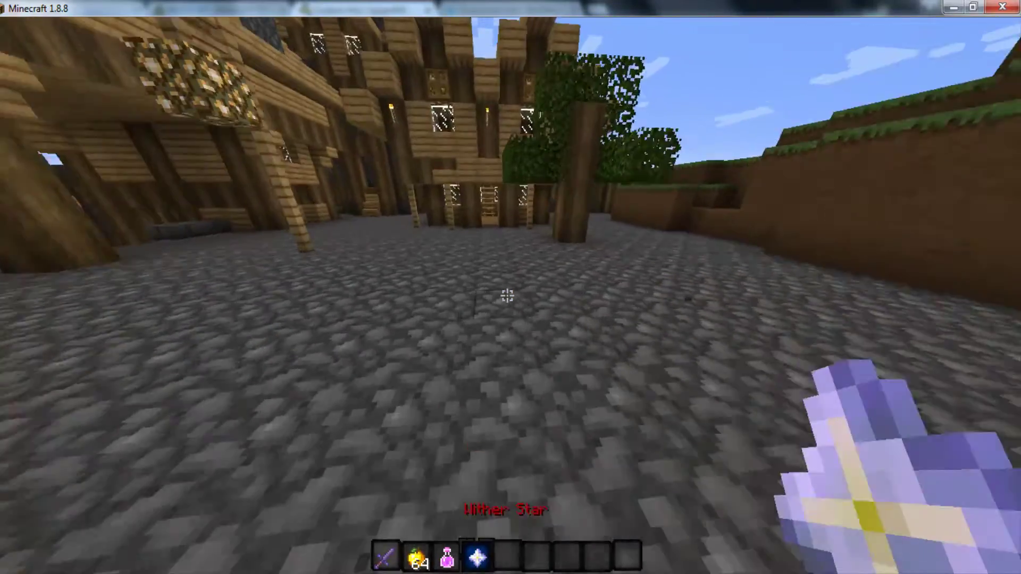
key(t)
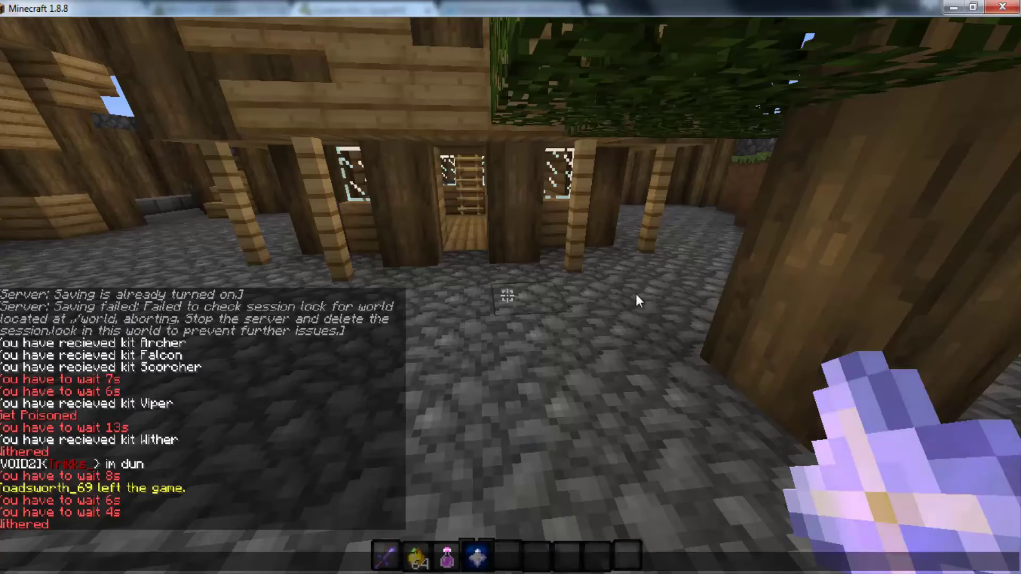
key(Escape)
key(w)
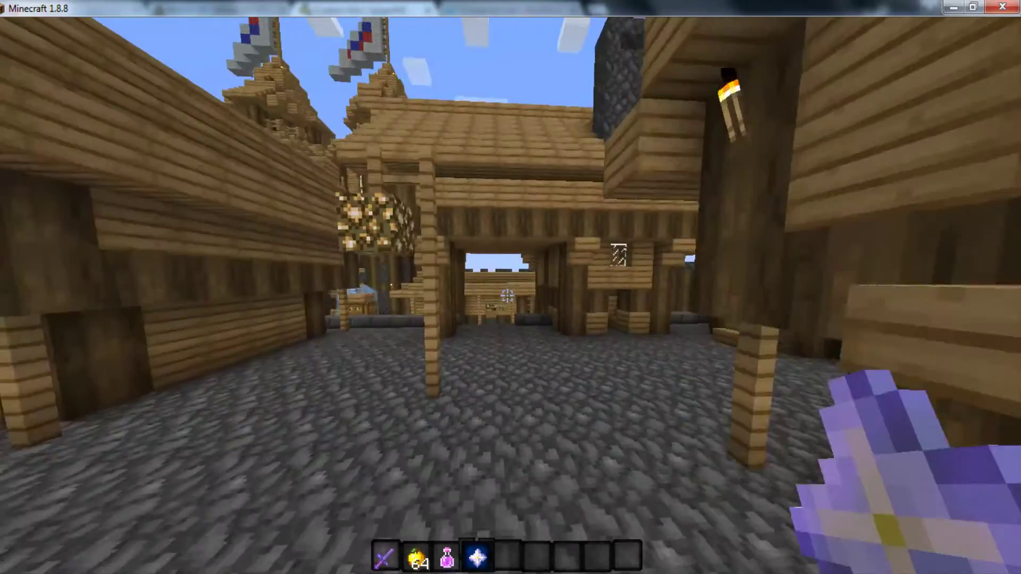
key(w)
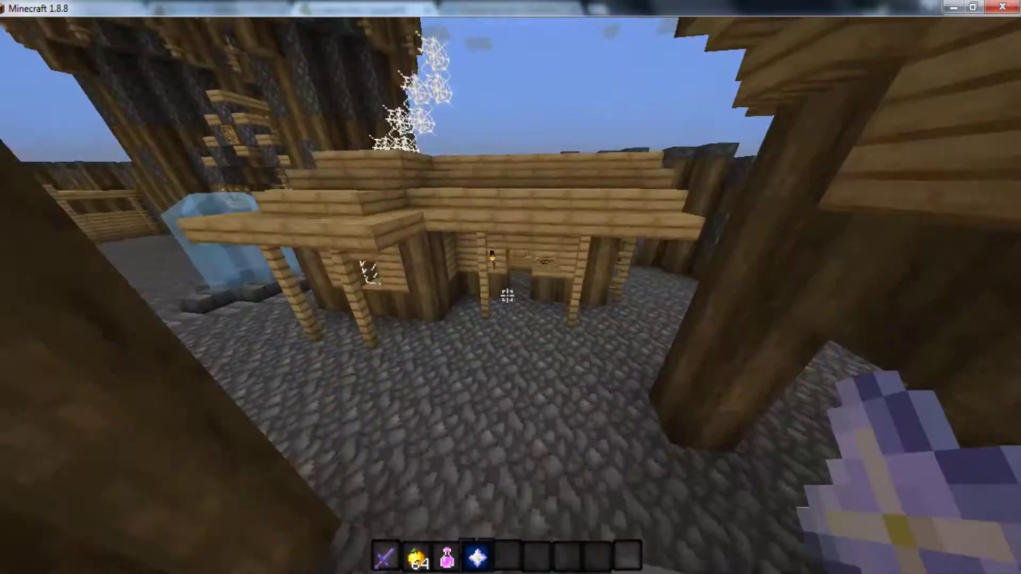
key(7)
key(w)
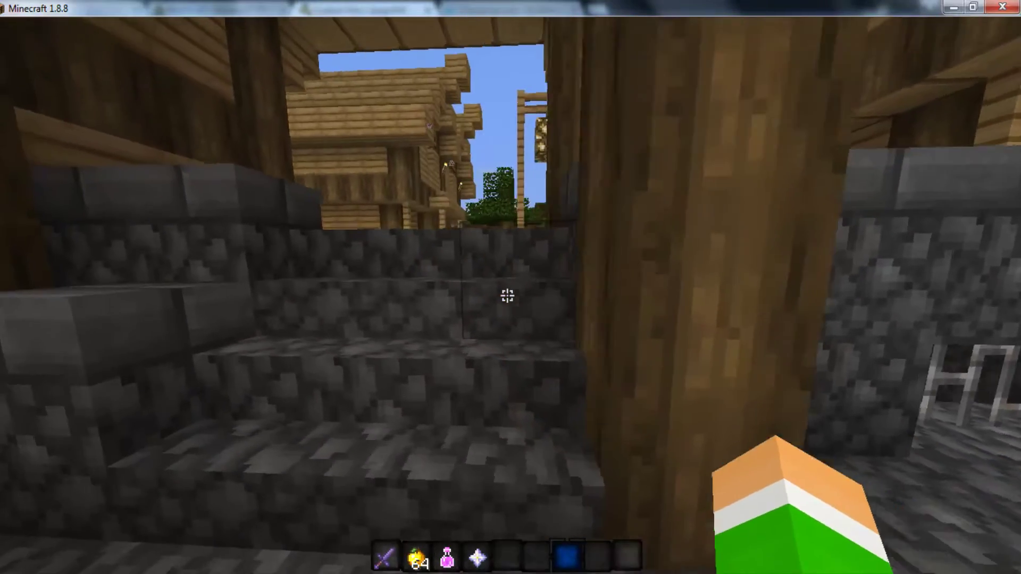
key(w)
key(t)
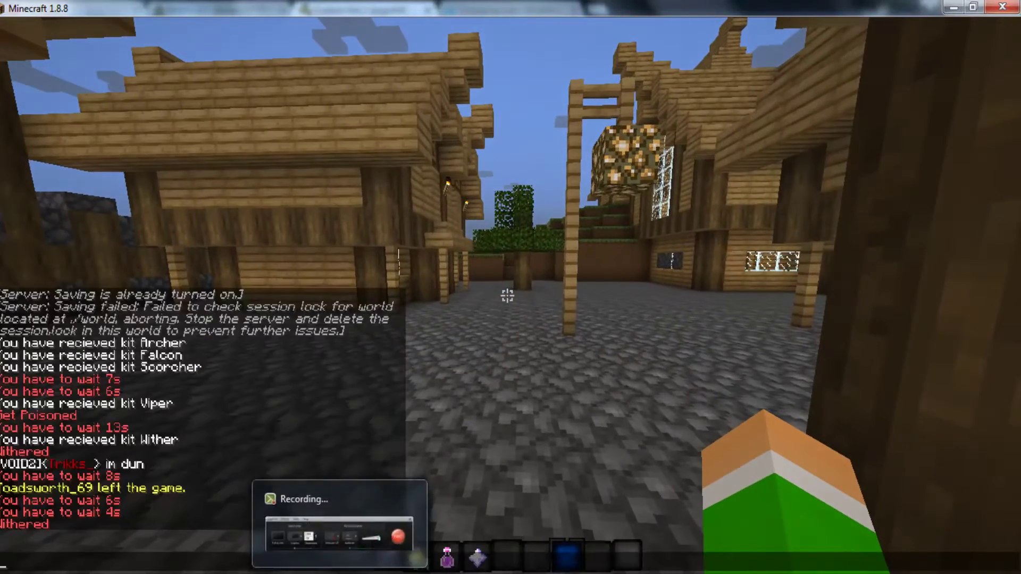
In Multicraft, change allowOps from false to true in PermissionsEx's config.yml and save it.
click(387, 573)
click(393, 521)
click(200, 6)
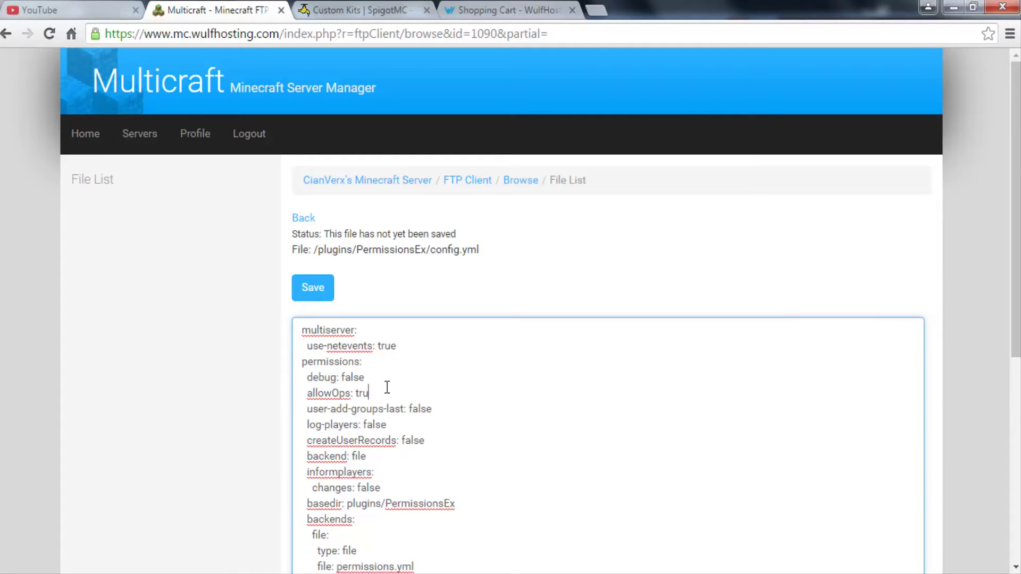
click(311, 300)
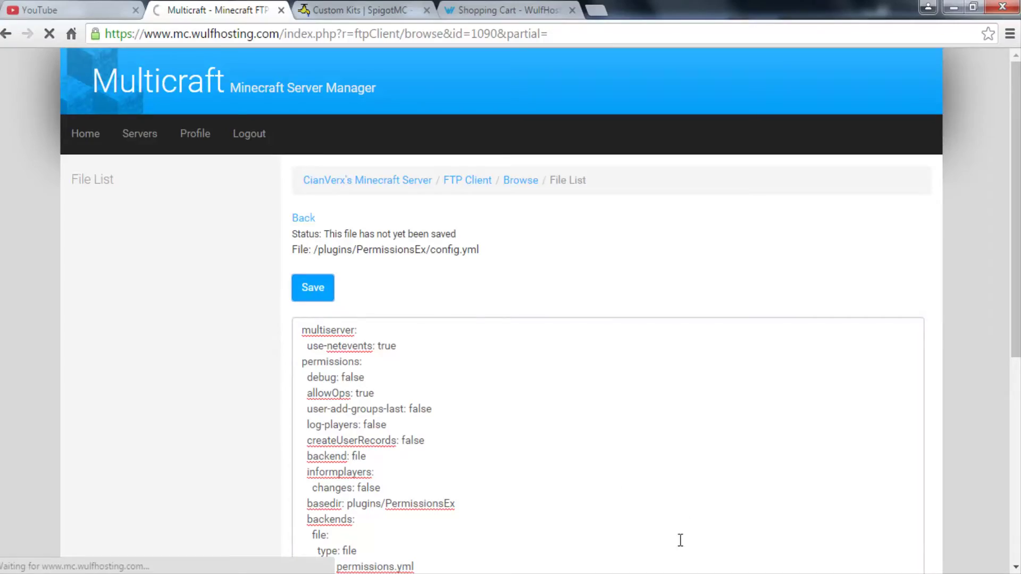
Back in Minecraft, reload the server with /rl.
click(668, 573)
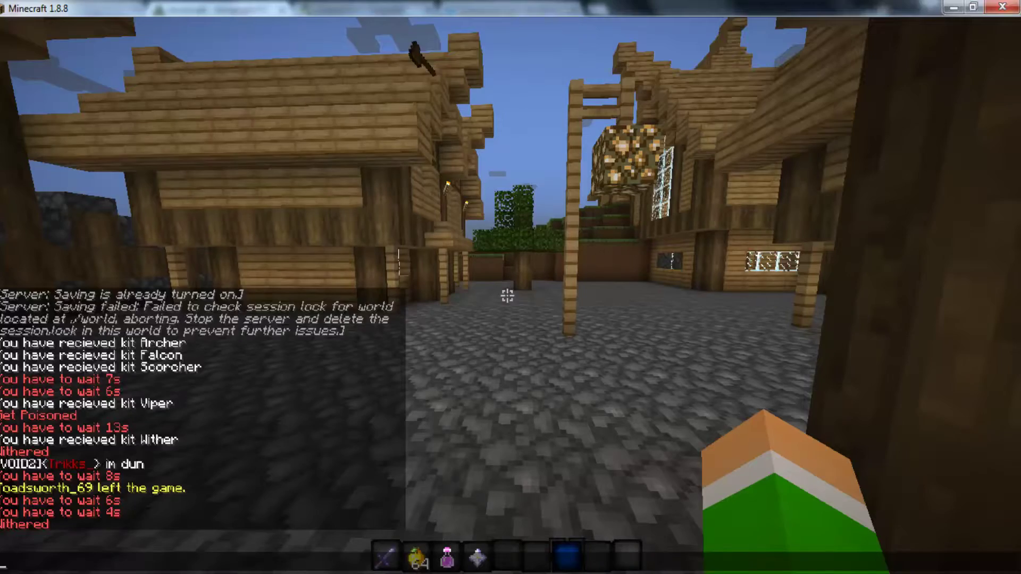
text(/rl)
key(Return)
key(w)
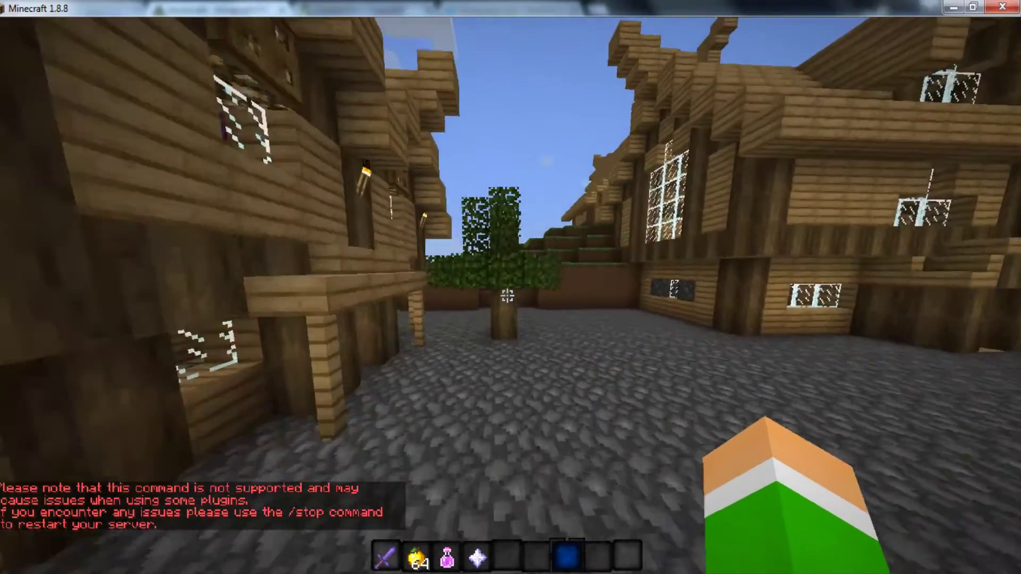
key(s)
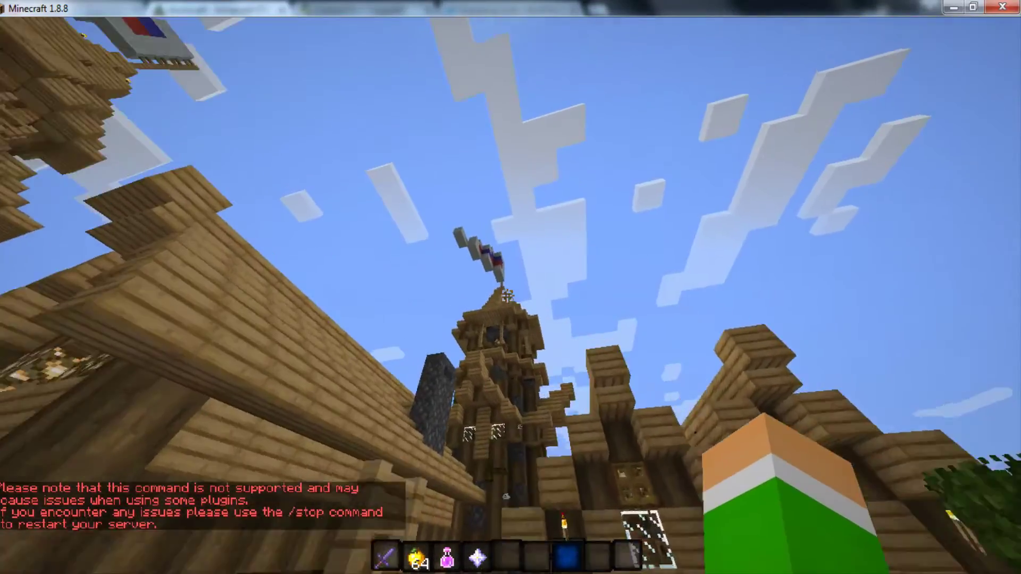
Switch to creative mode with /gmc and hit the other player twice.
text(/gmc)
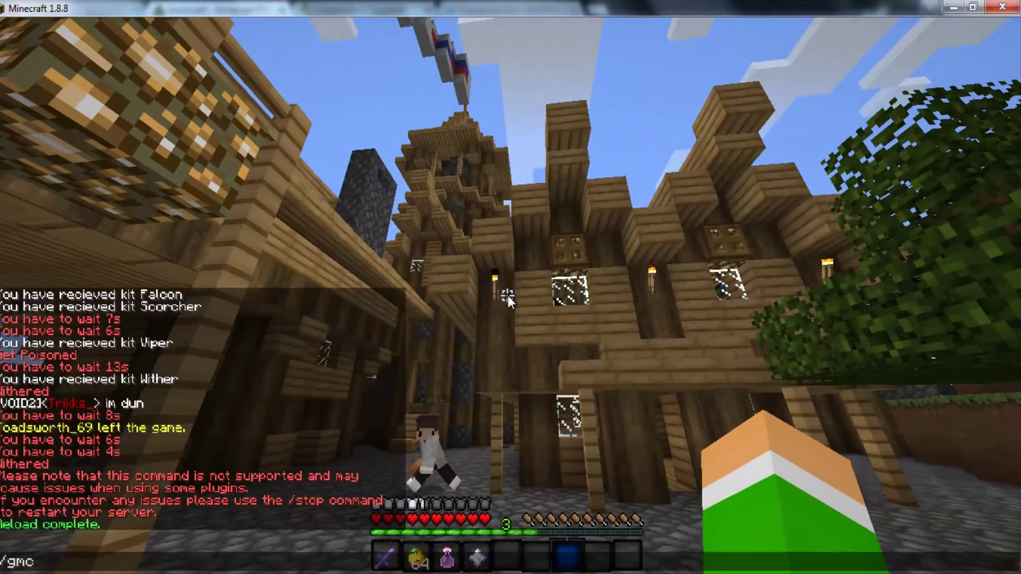
key(Return)
key(w)
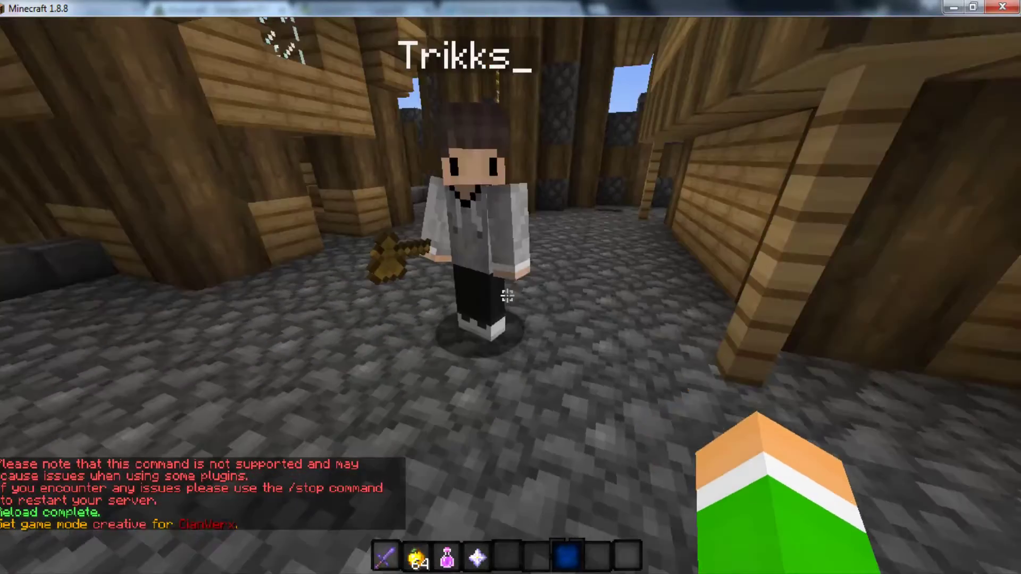
click(508, 296)
click(508, 296)
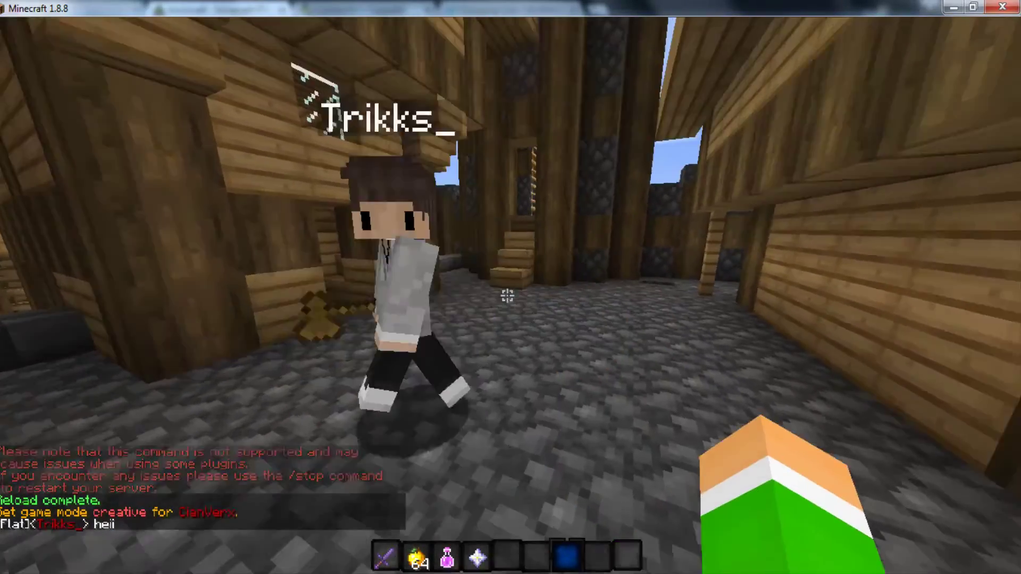
Try the kit items: Regeneration potion, Wither star blast at the player, Golden Apple, block slot.
key(3)
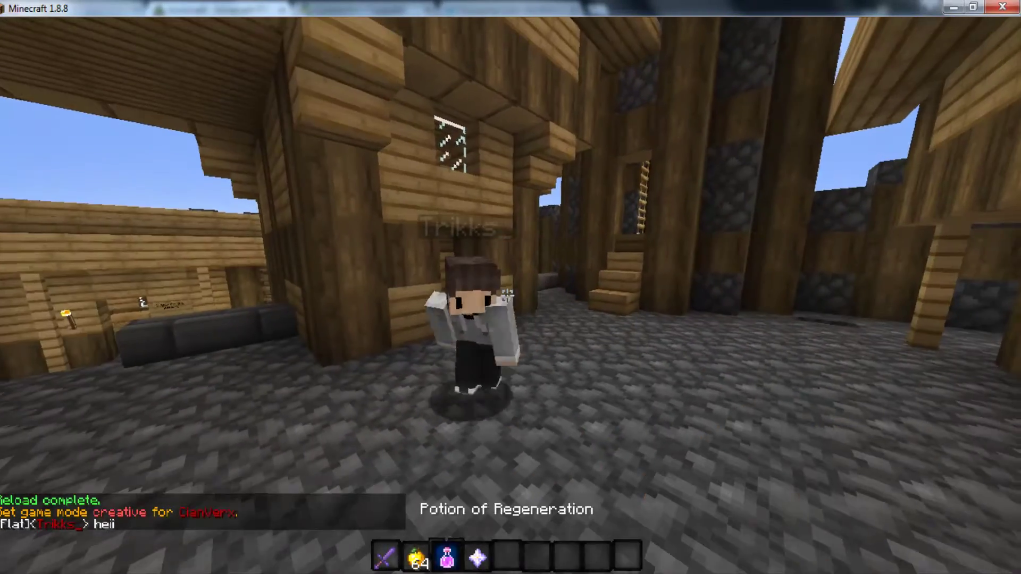
key(4)
right_click(507, 296)
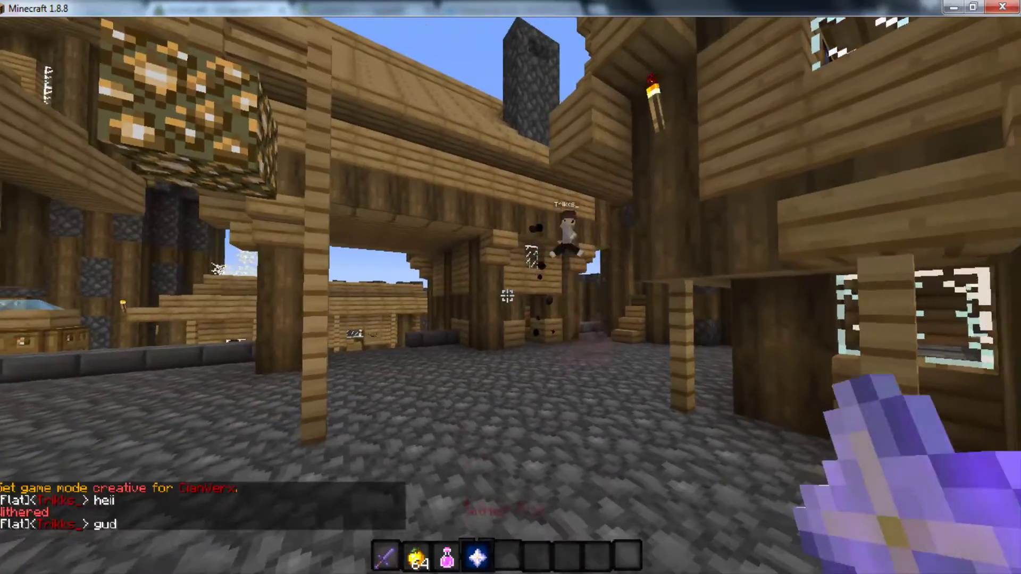
key(2)
key(3)
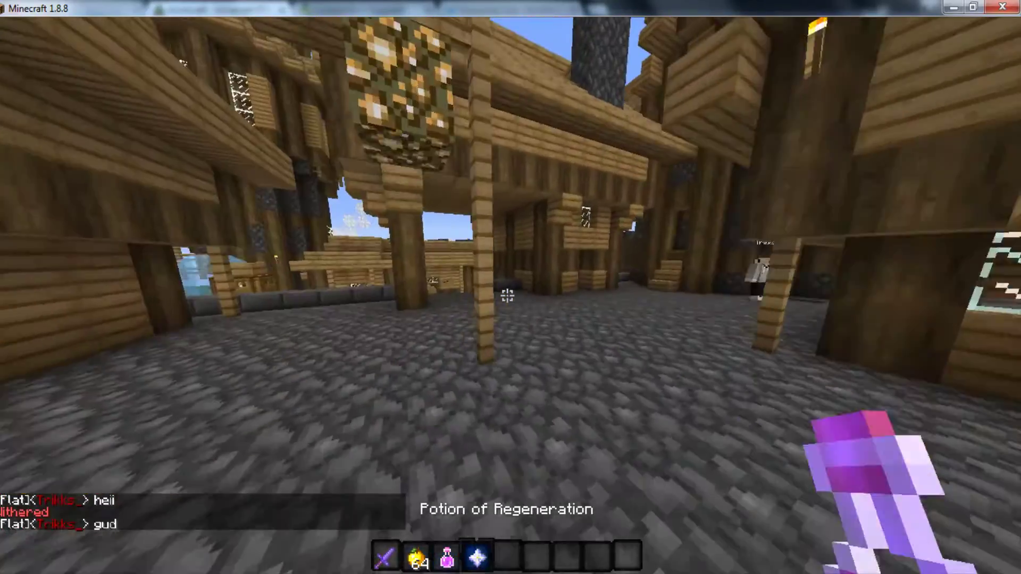
key(5)
Walk along the street onto the grass bank toward the house with chat open.
key(t)
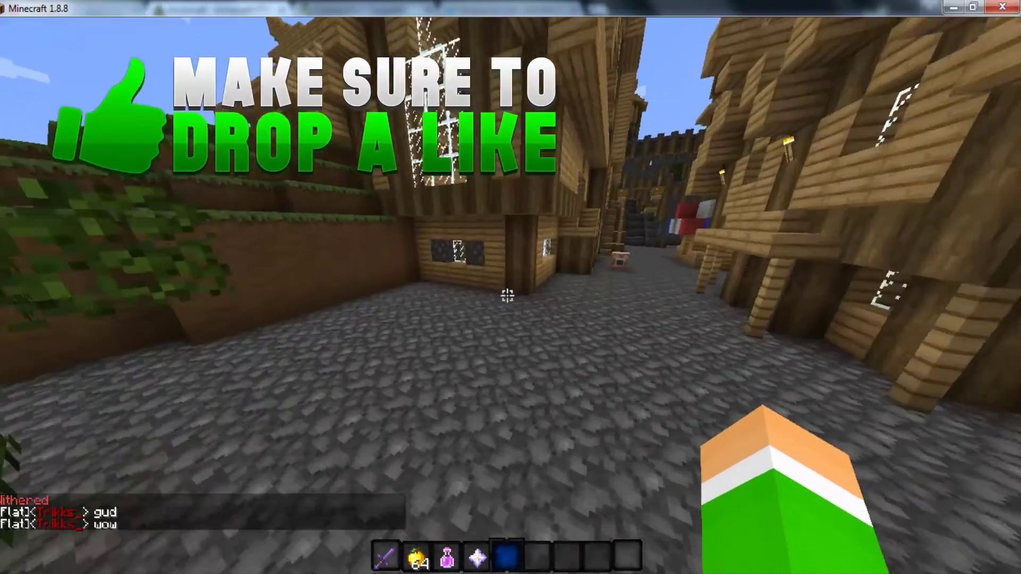
key(w)
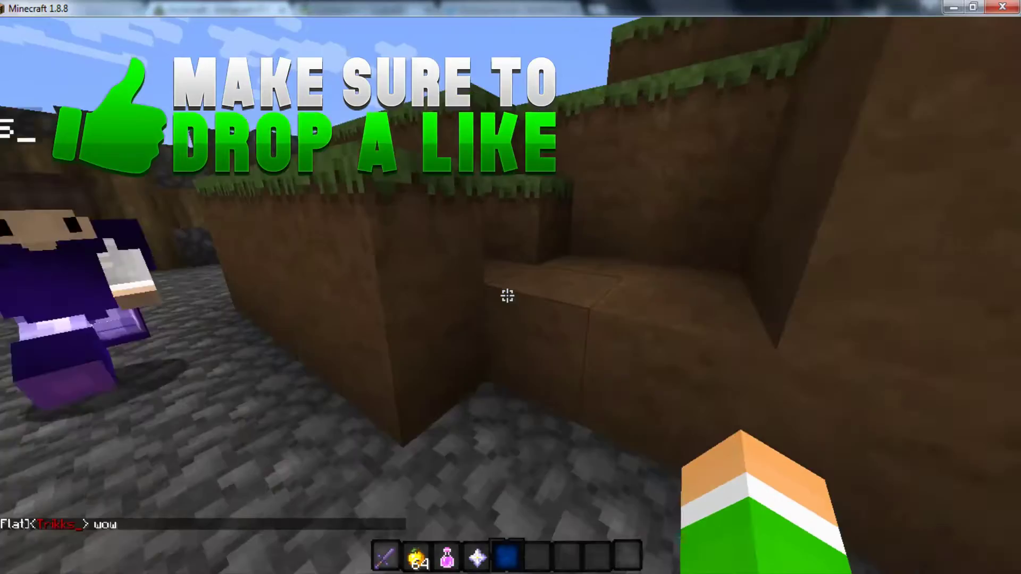
key(w)
key(space)
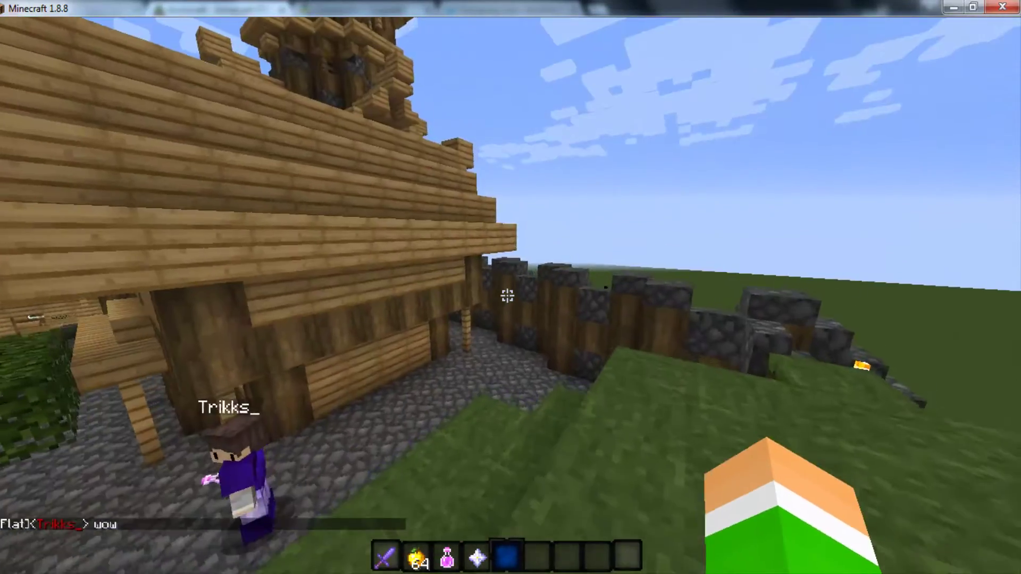
key(t)
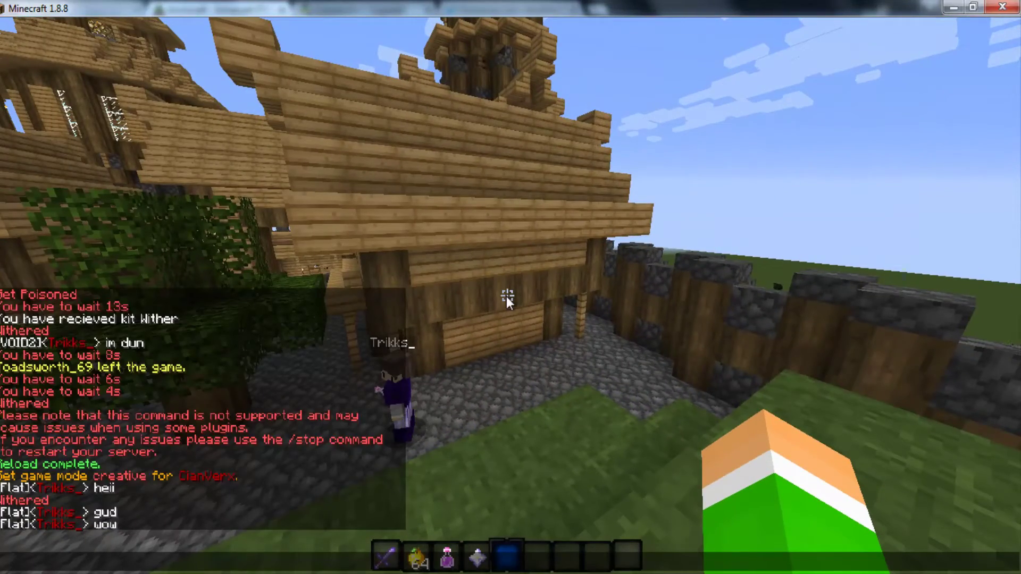
Give the Owner group the prefix &6&lOWNER with /pex group Owner prefix.
text(/pex)
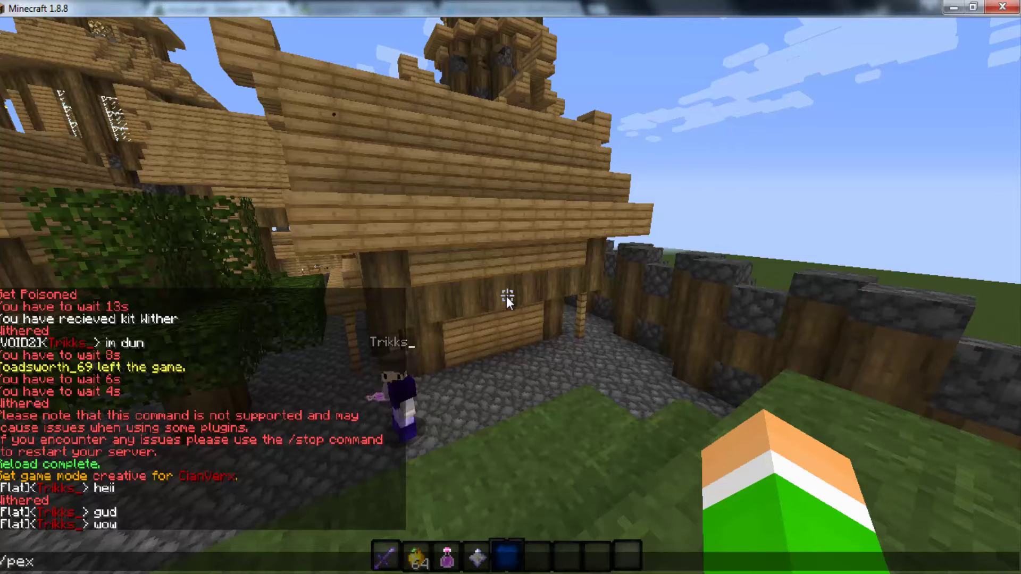
text( grou)
text(p)
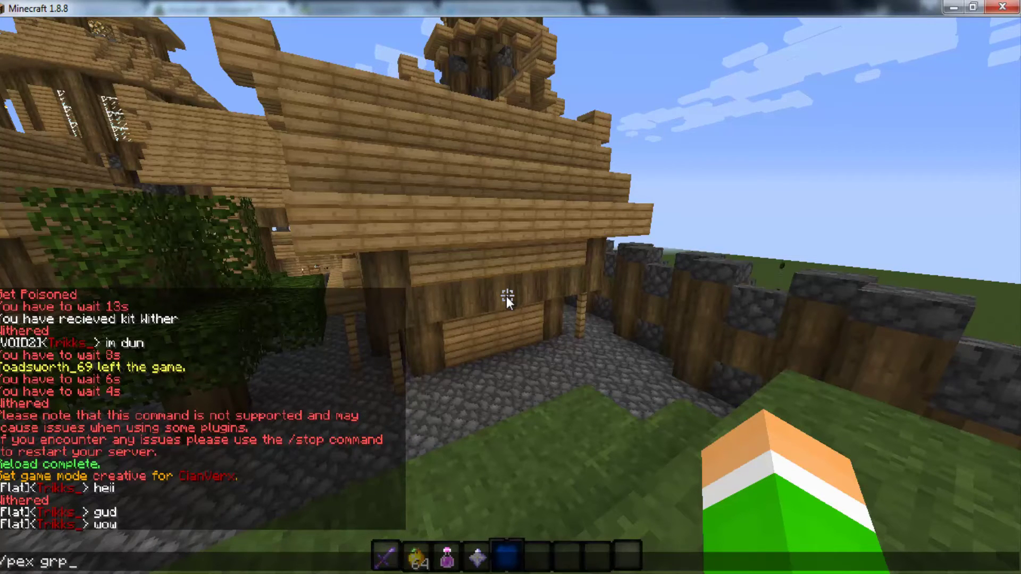
key(BackSpace)
text(oup Owner)
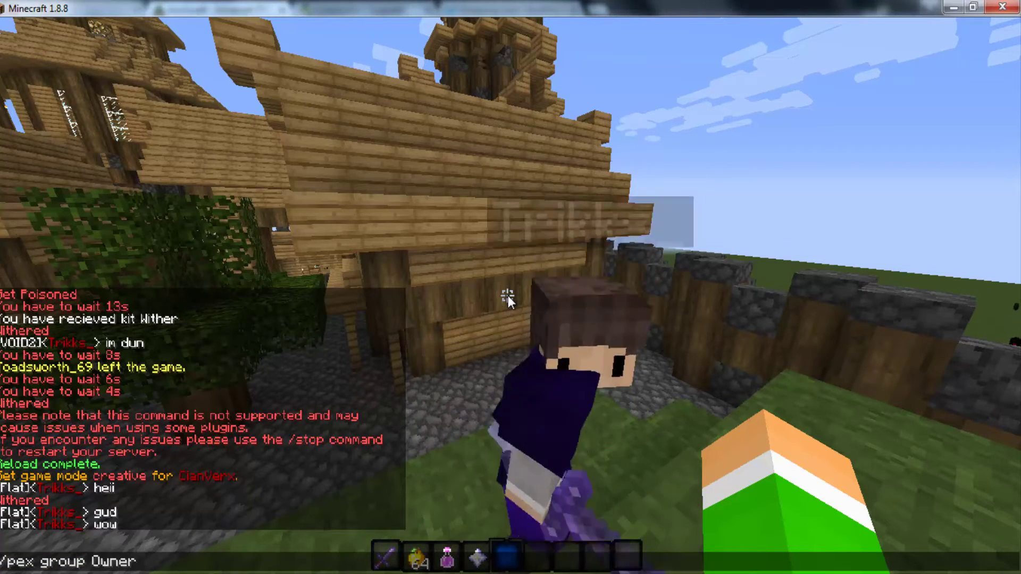
text( prefix &)
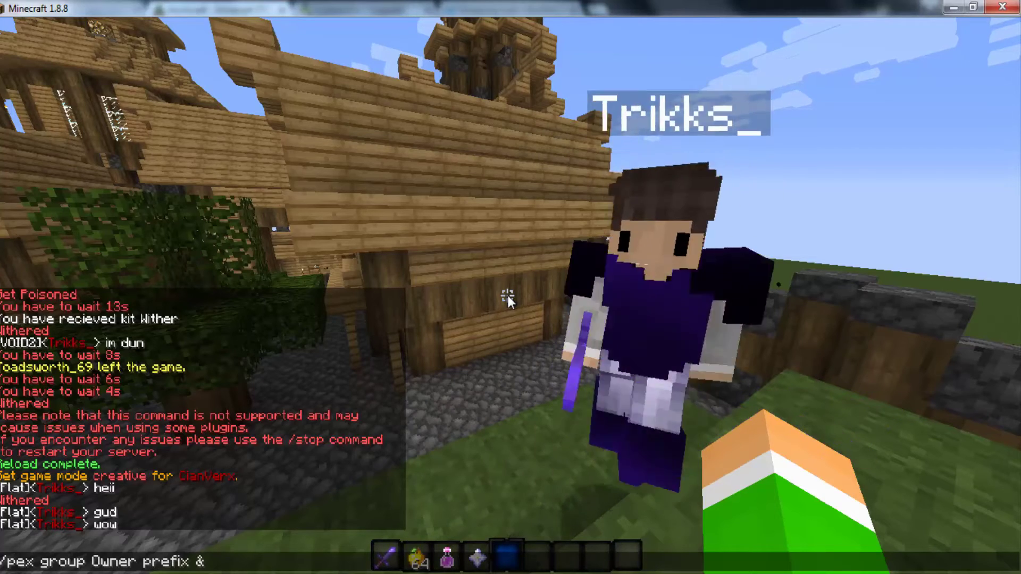
text(6&lO)
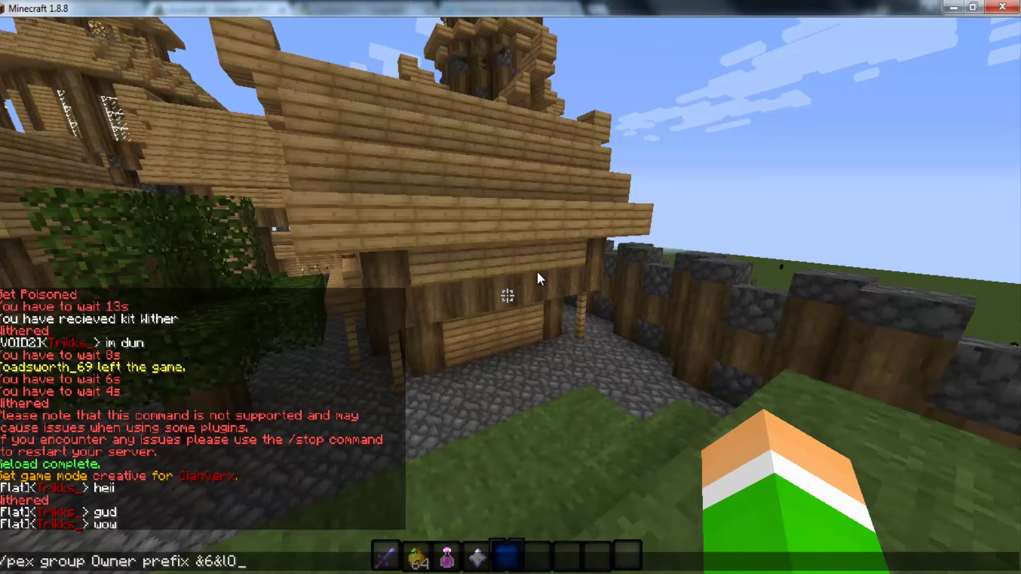
text(WNER)
key(Return)
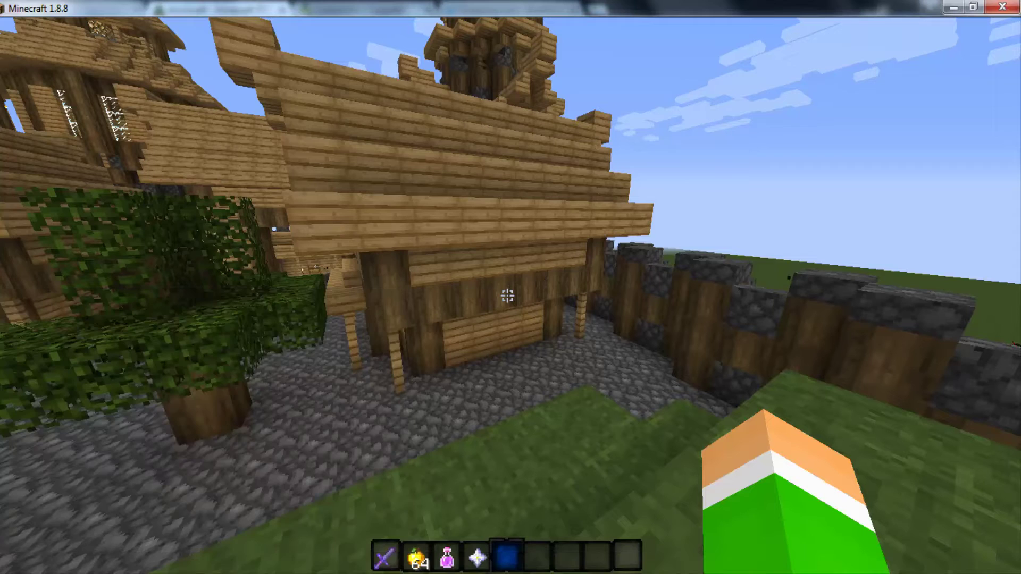
Put your own player into the Owner group and send a test chat message.
key(t)
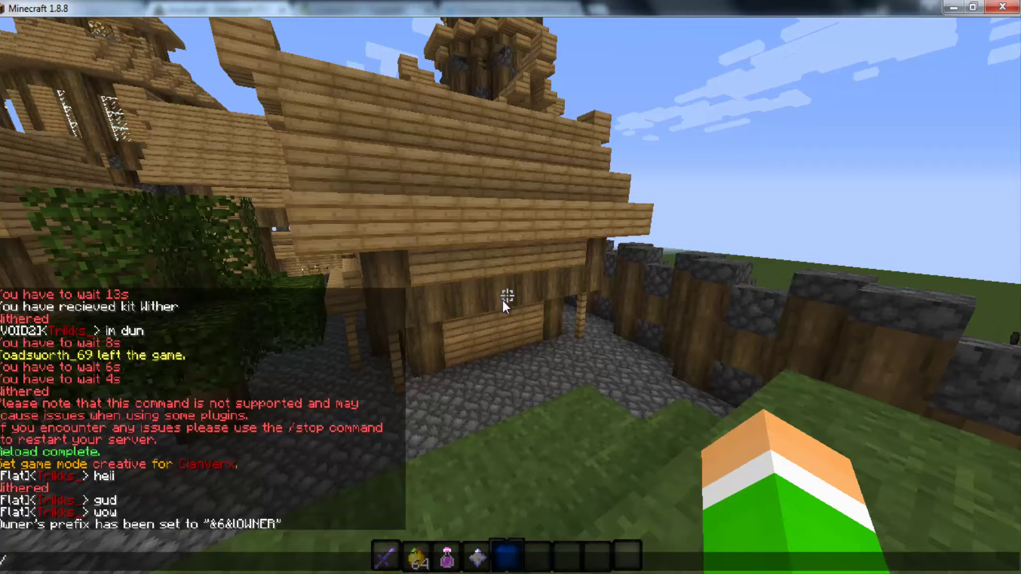
text(/pex user CianVerx)
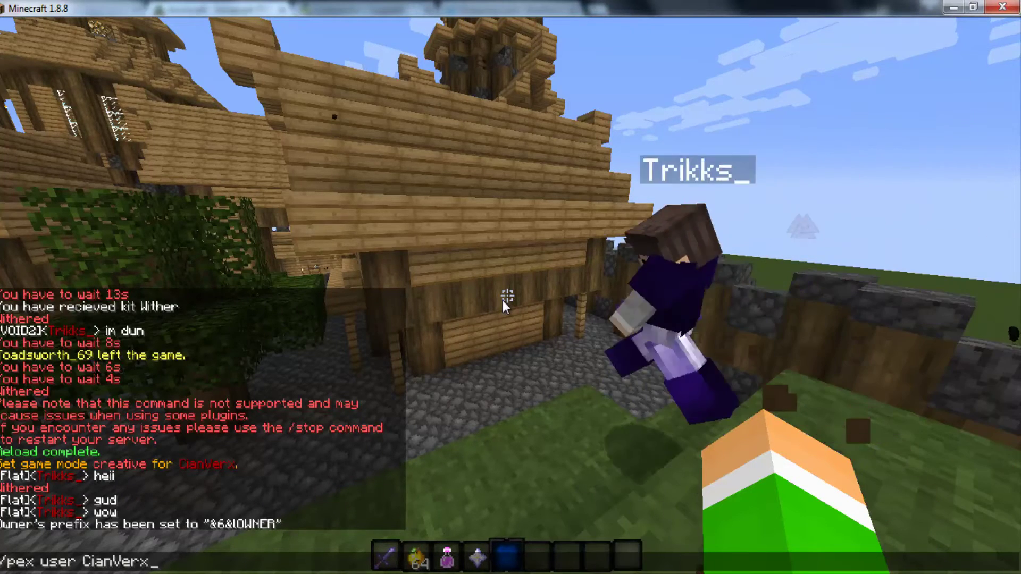
text( group set Owner)
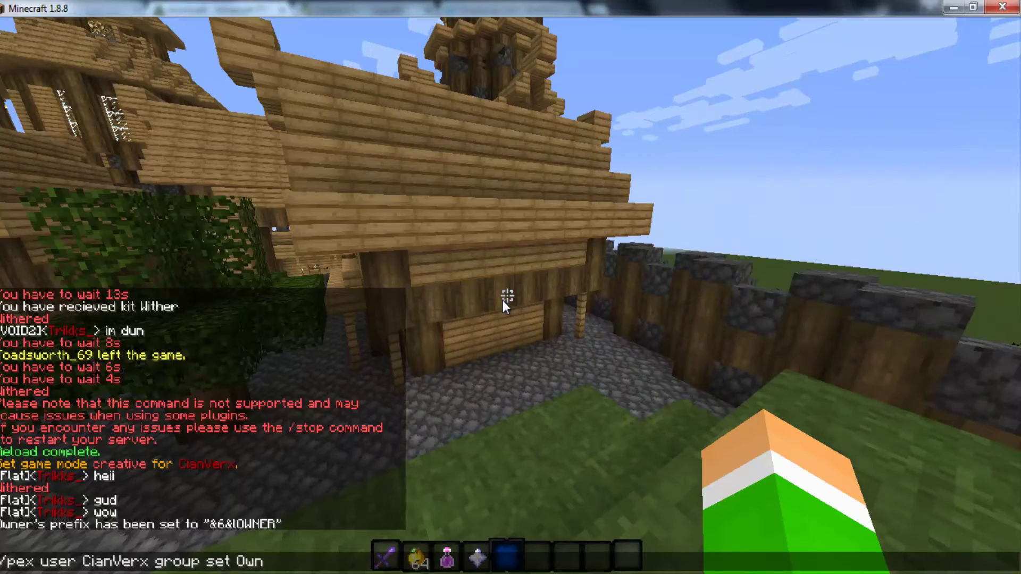
key(Return)
text(tyo)
key(Return)
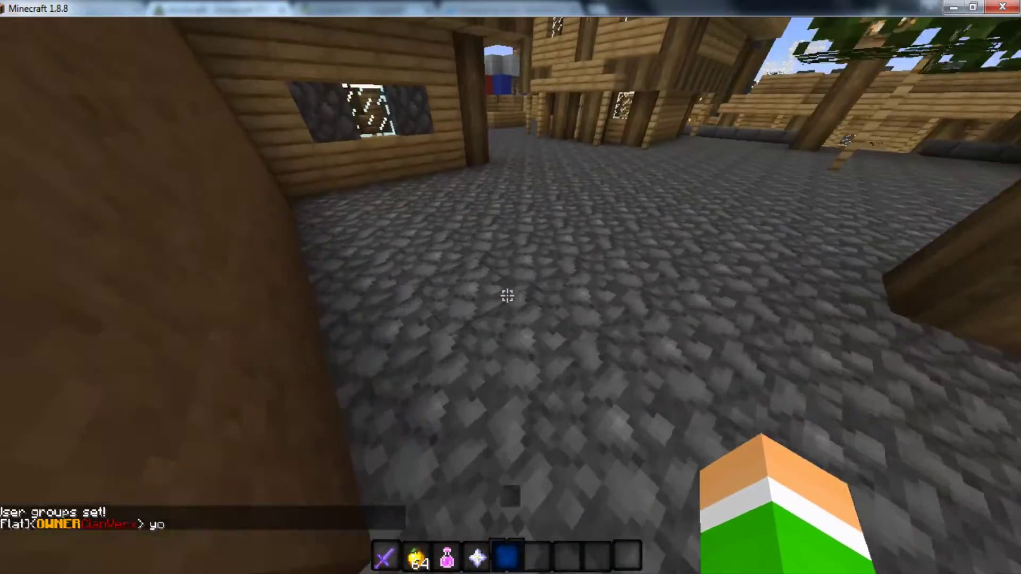
key(t)
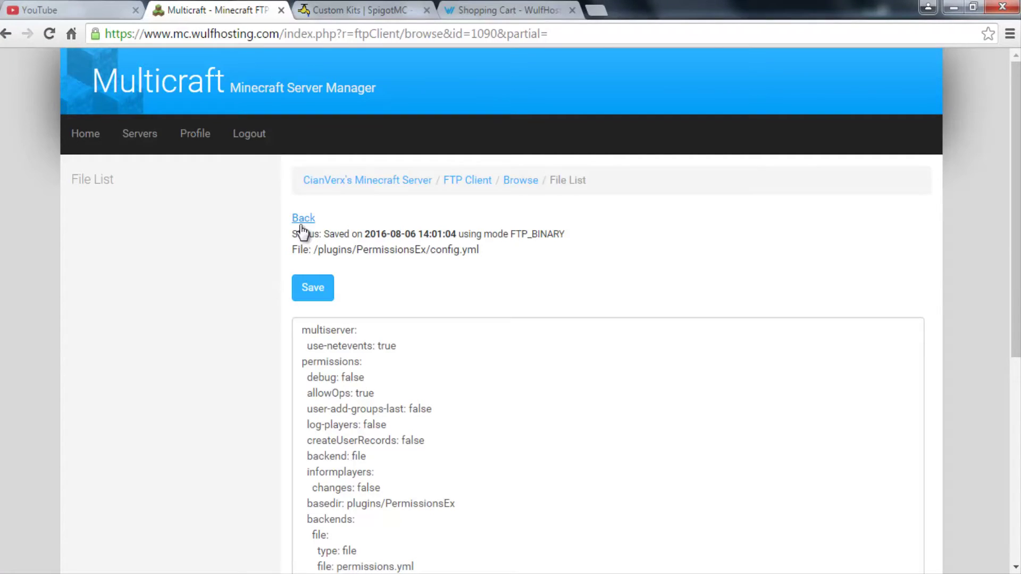
click(302, 226)
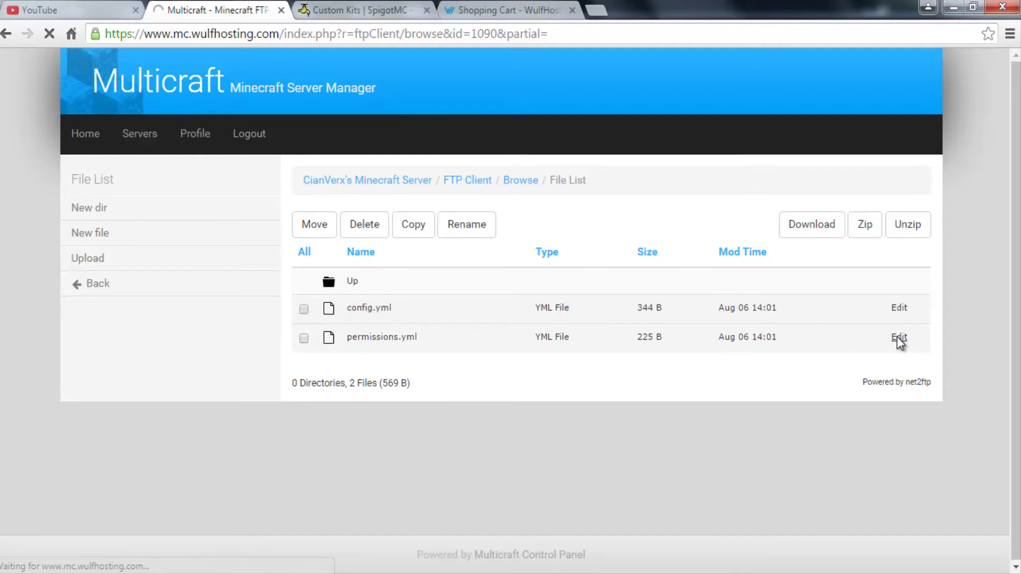
Append ' &e&l> &6' to the Owner prefix in permissions.yml, making it '&6&lOWNER &e&l> &6', and save.
scroll(310, 355, down, 2)
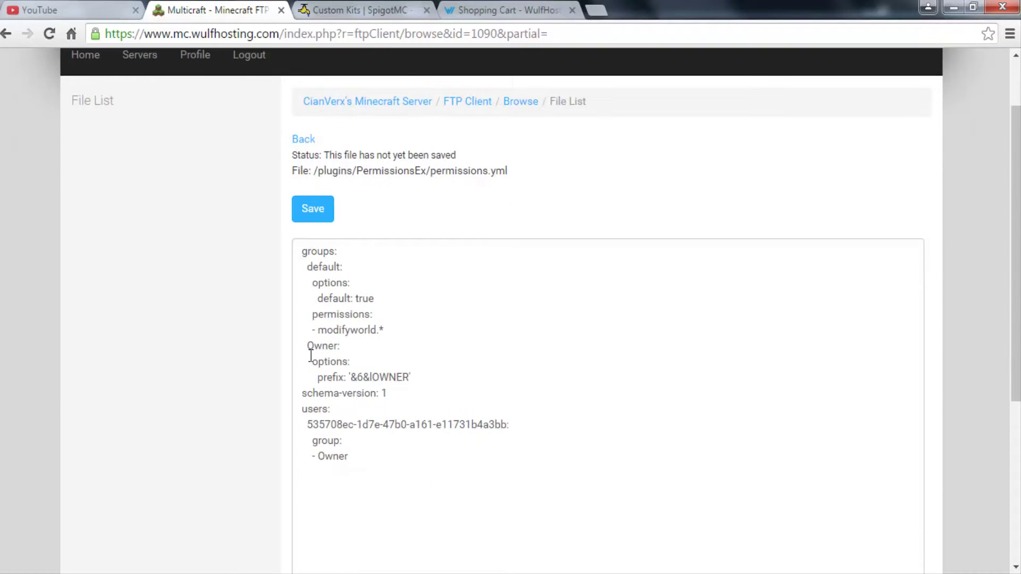
click(409, 377)
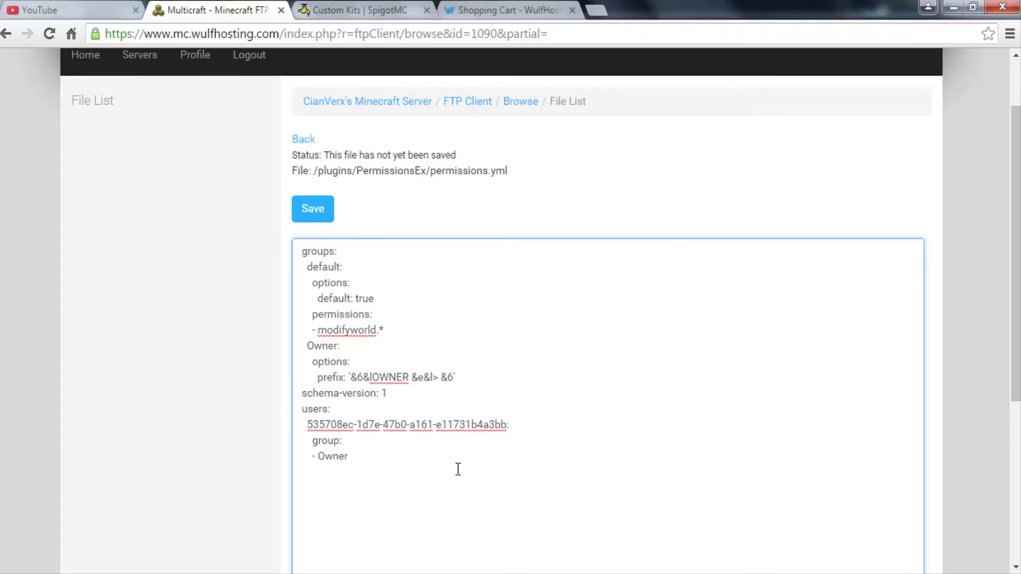
click(321, 208)
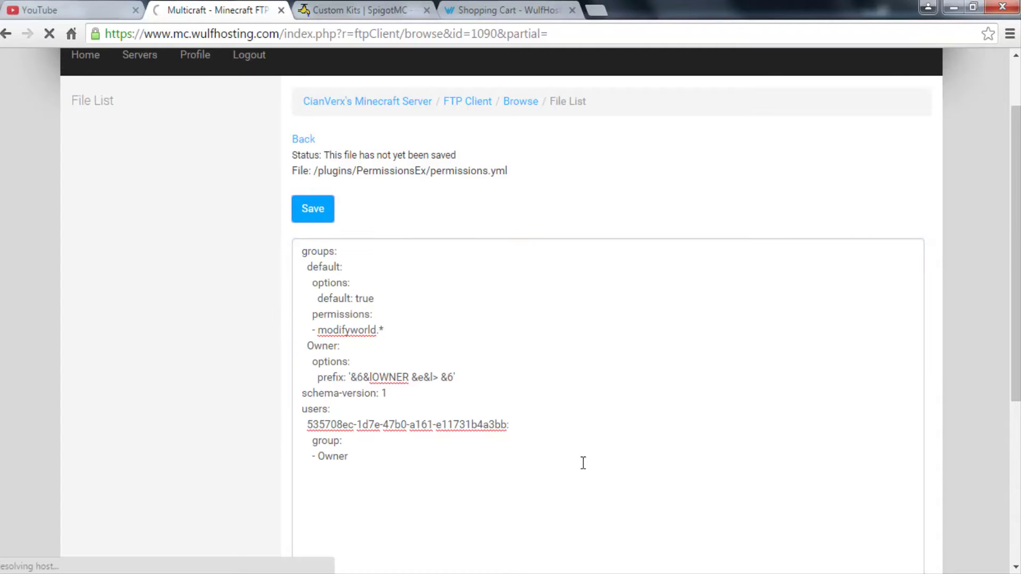
key(alt+Tab)
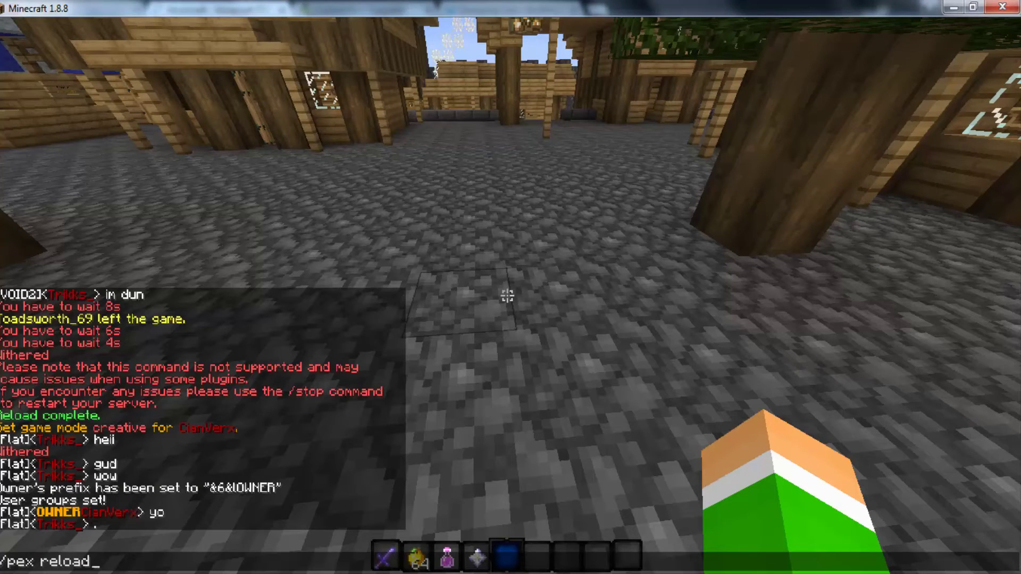
Run /pex reload so the OWNER prefix appears, walking through the village.
key(Return)
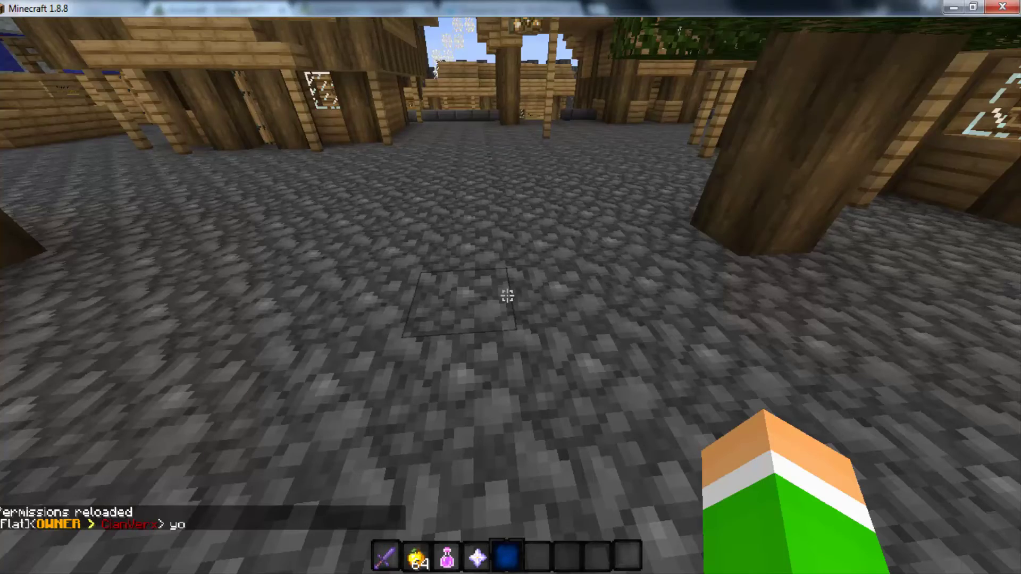
key(w)
key(space)
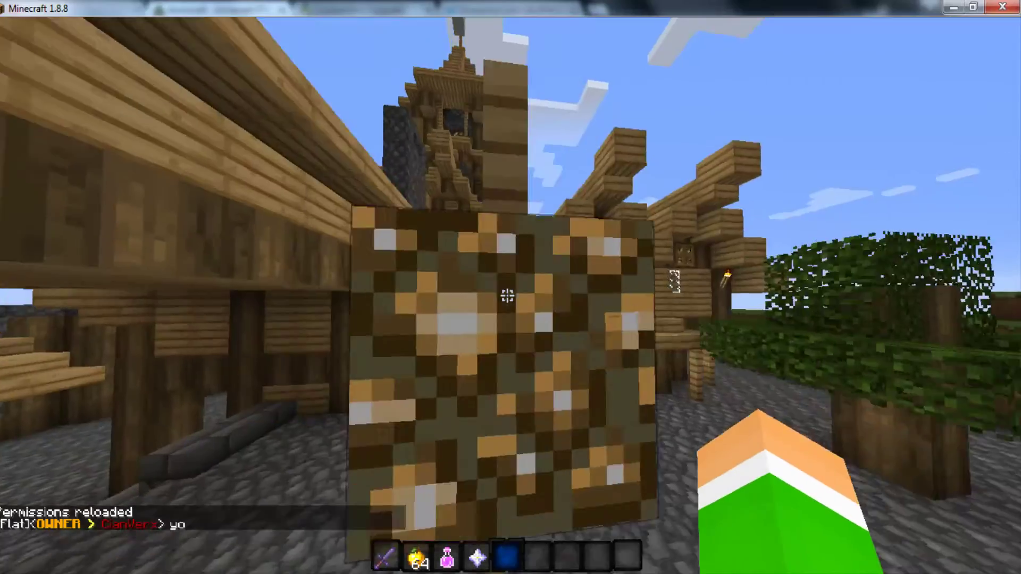
De-op and re-op your own player with /deop and /op, then head toward the other player.
text(/deop CianVerx)
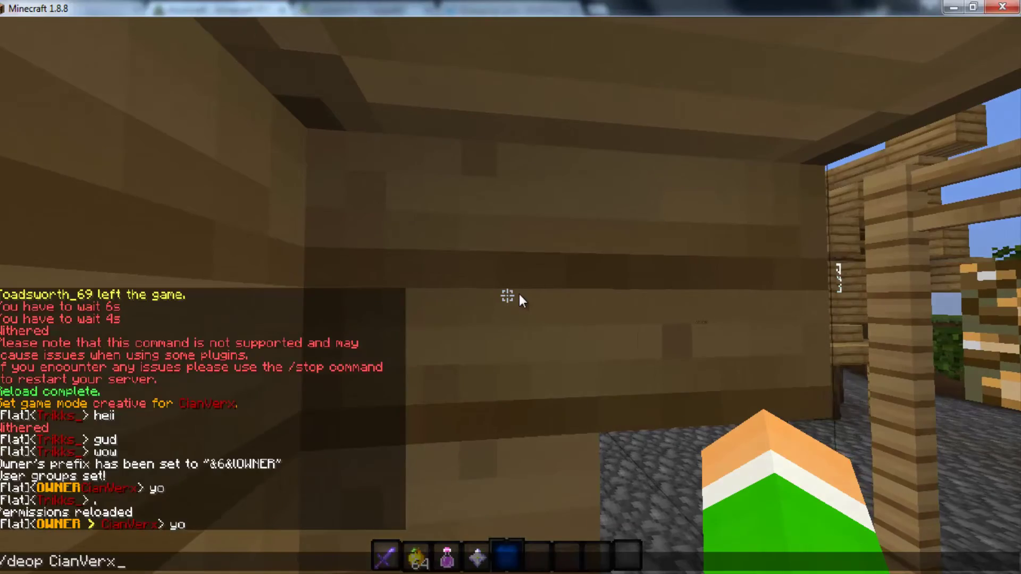
text(yo)
key(Return)
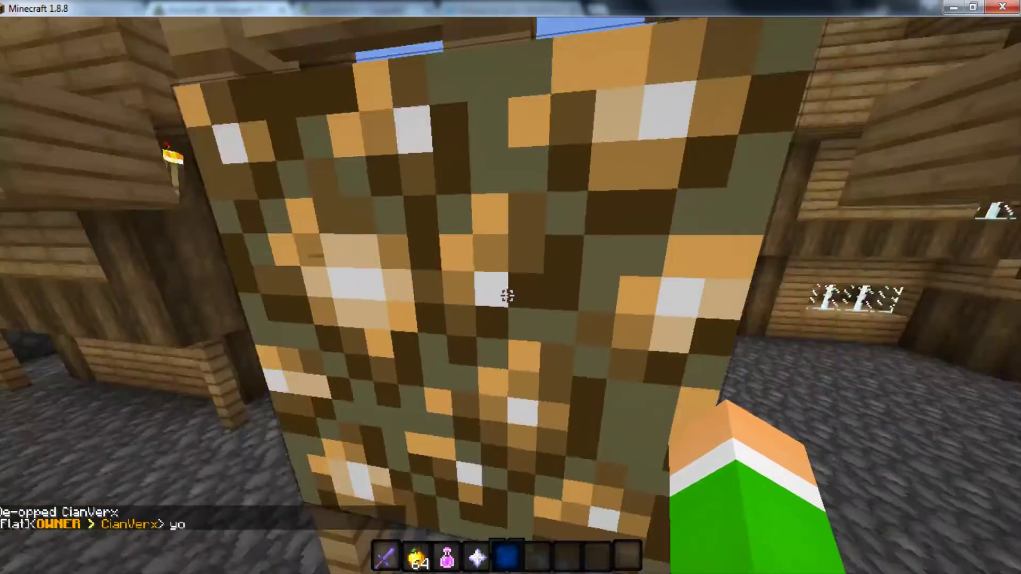
text(/op ci)
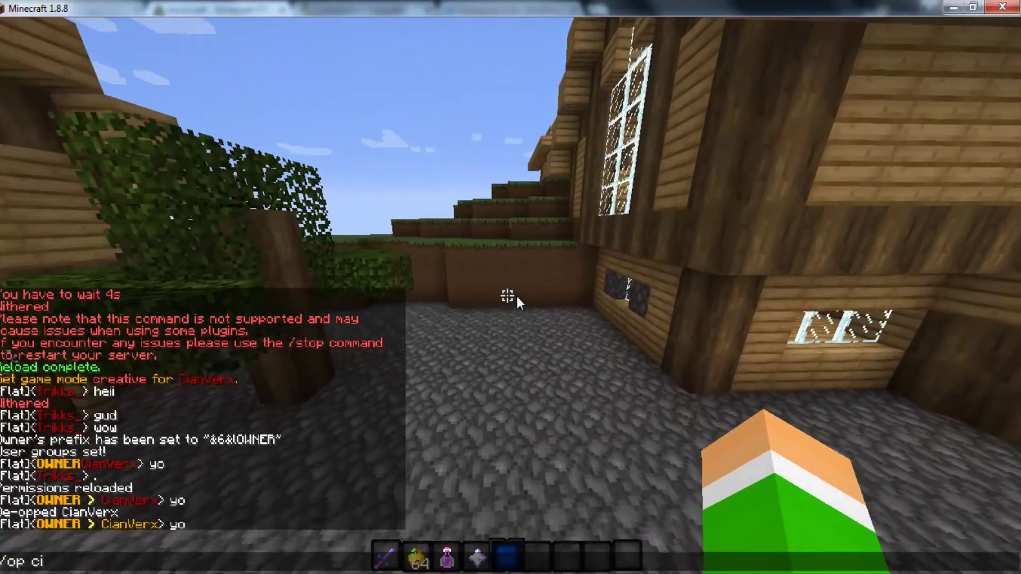
text(an)
key(Escape)
key(w)
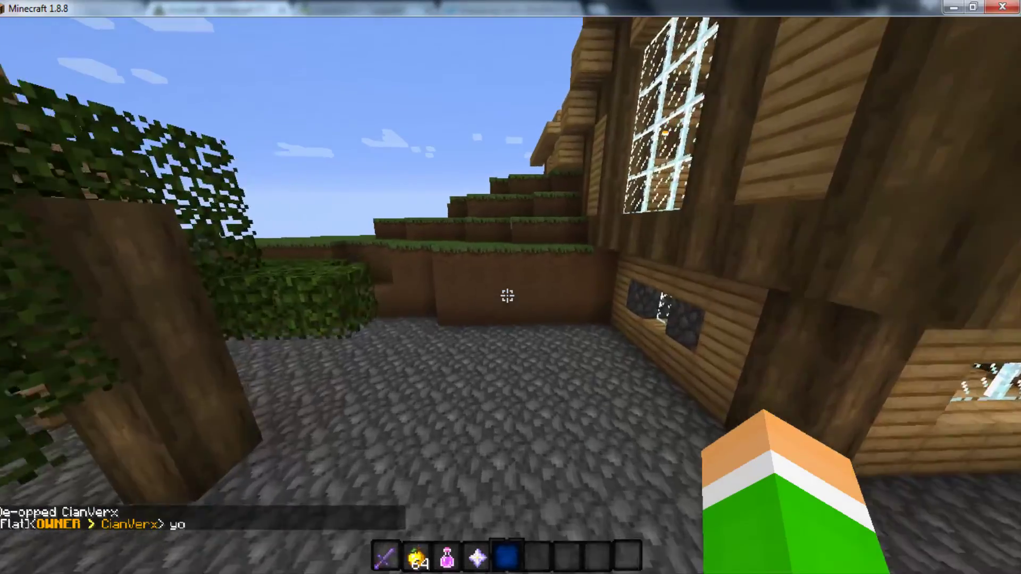
key(w)
key(space)
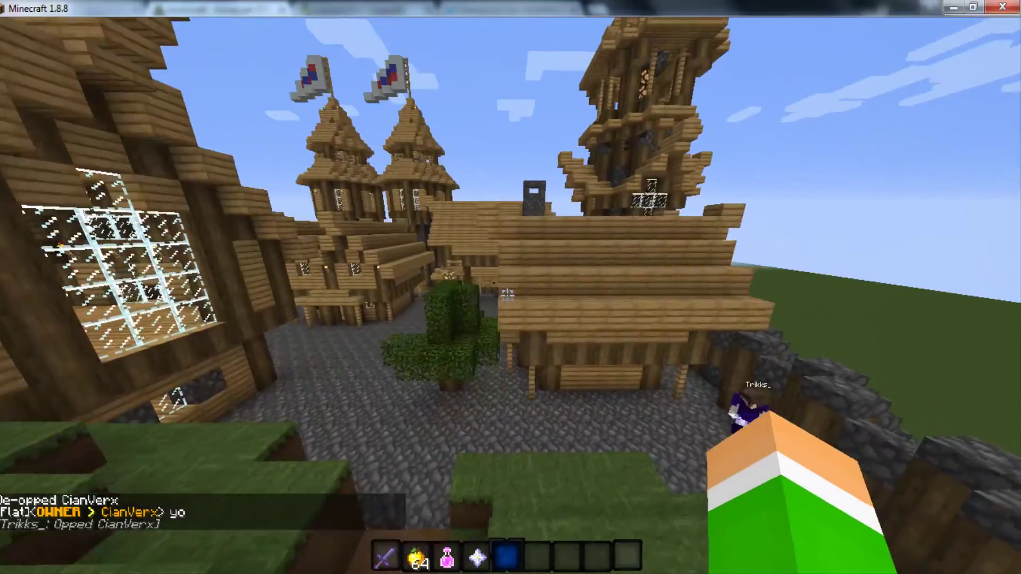
key(w)
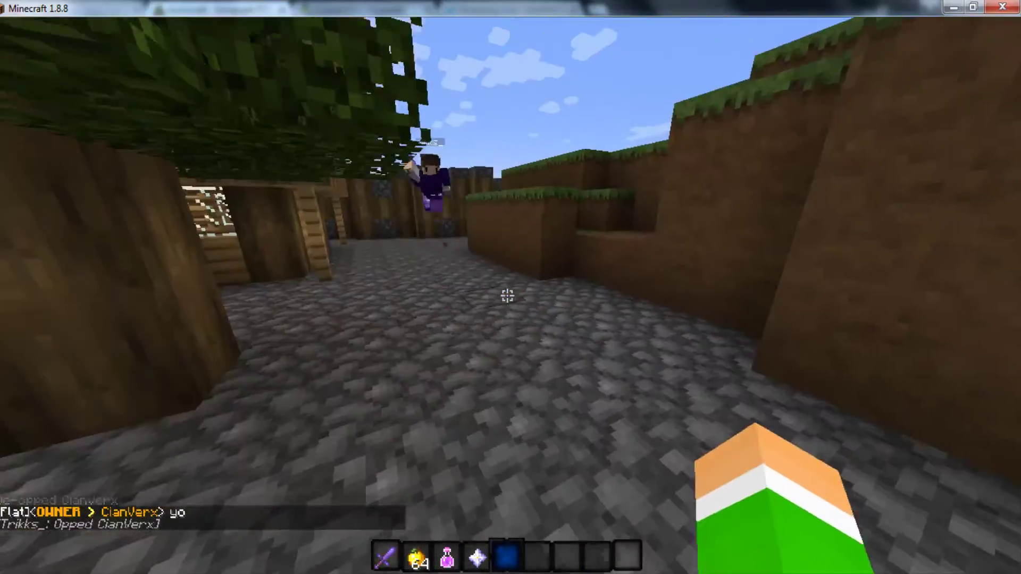
key(w)
key(space)
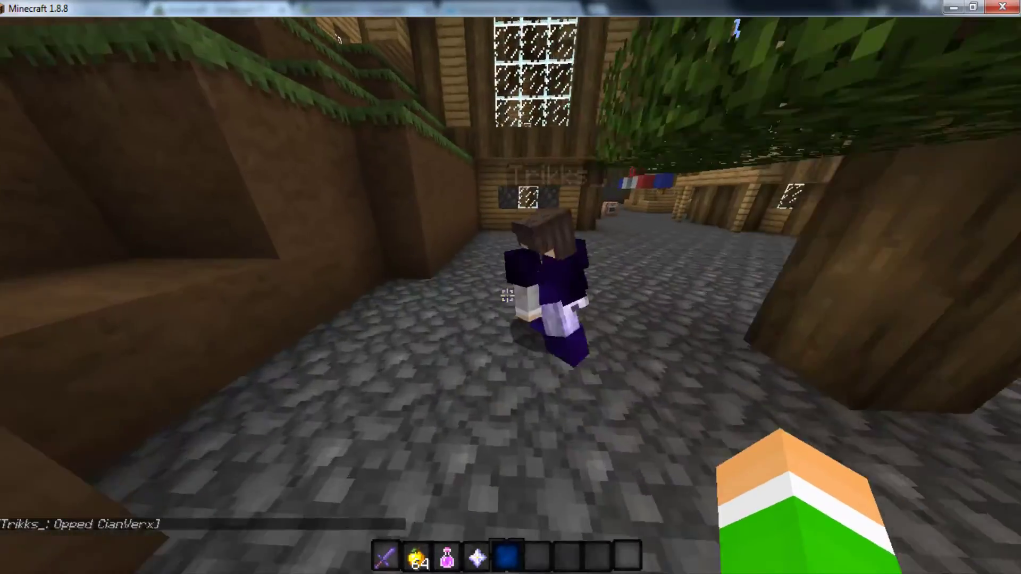
Set the Default group's chat prefix to '&8[&7Warrior&8]' with /pex group Default prefix.
key(slash)
text(pex u)
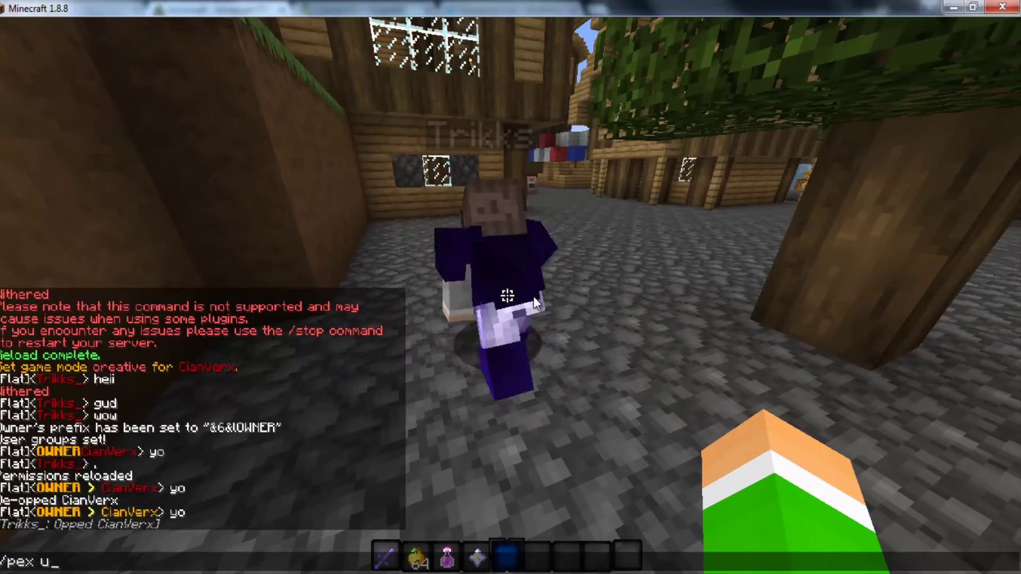
text(ser)
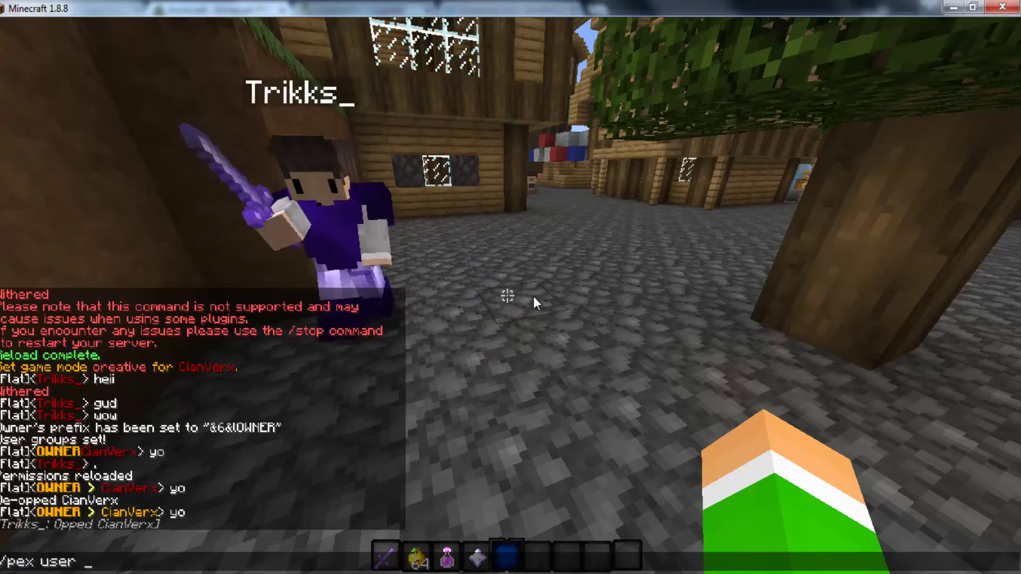
key(BackSpace)
key(BackSpace)
key(BackSpace)
key(BackSpace)
key(BackSpace)
key(BackSpace)
key(BackSpace)
key(BackSpace)
text(pex grou)
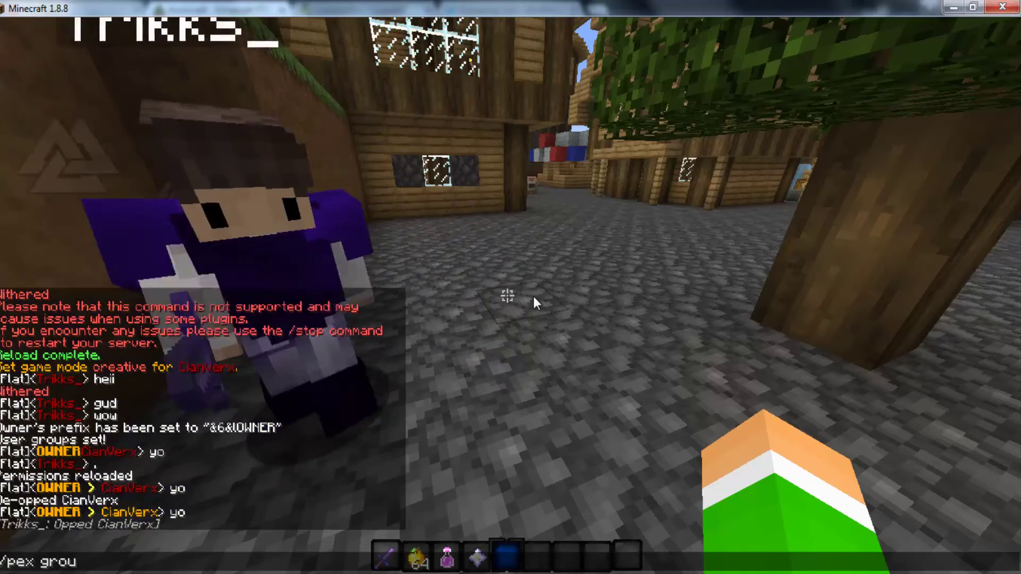
text(p Default )
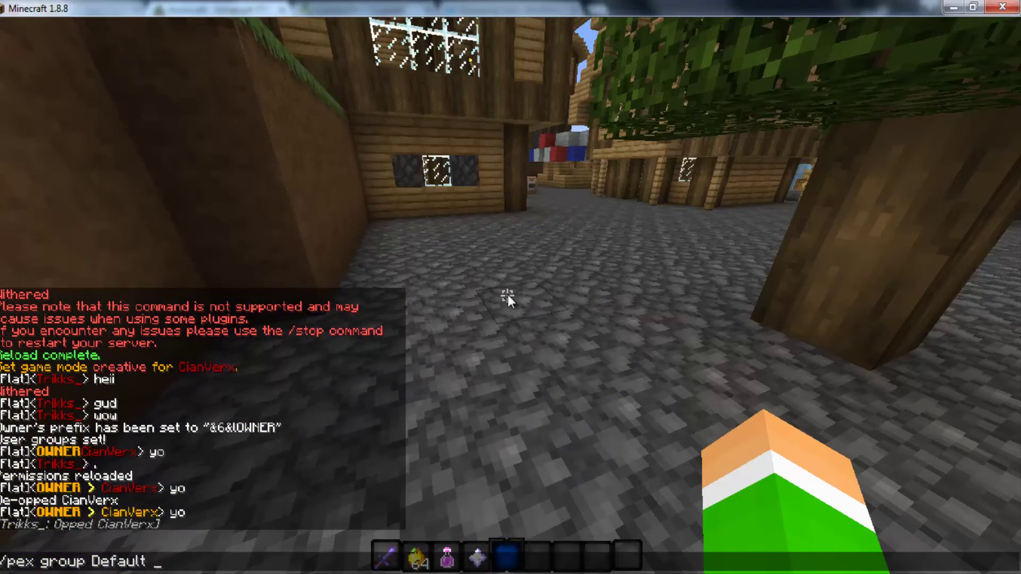
text(prefix &8[x7)
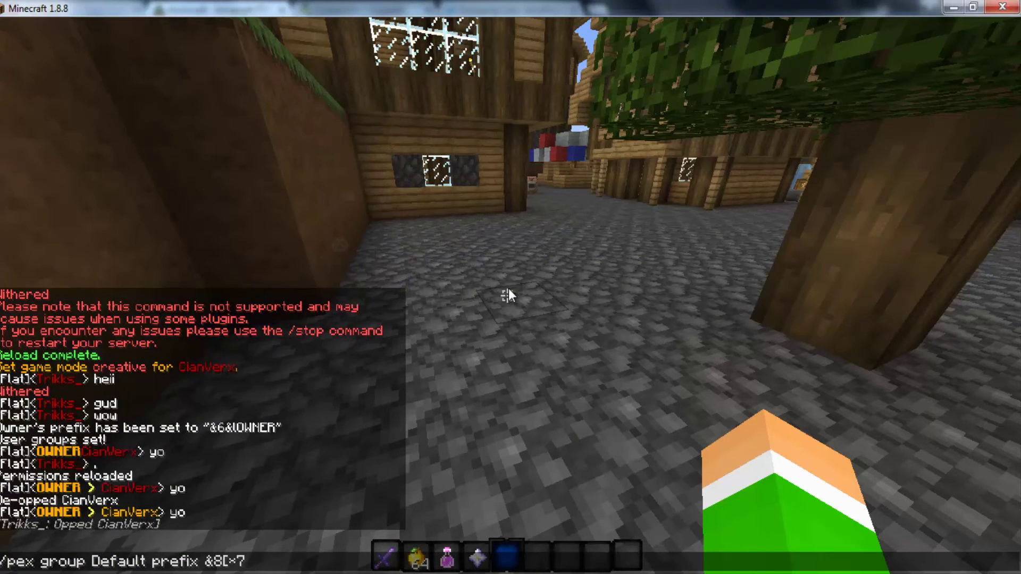
key(BackSpace)
text(&7Warrior)
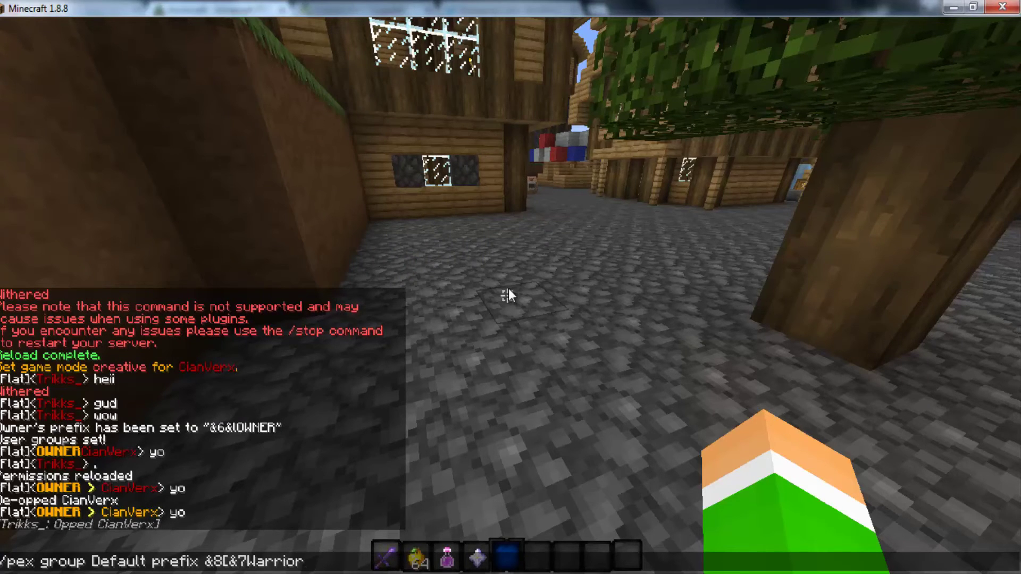
text(&8)
key(Return)
key(t)
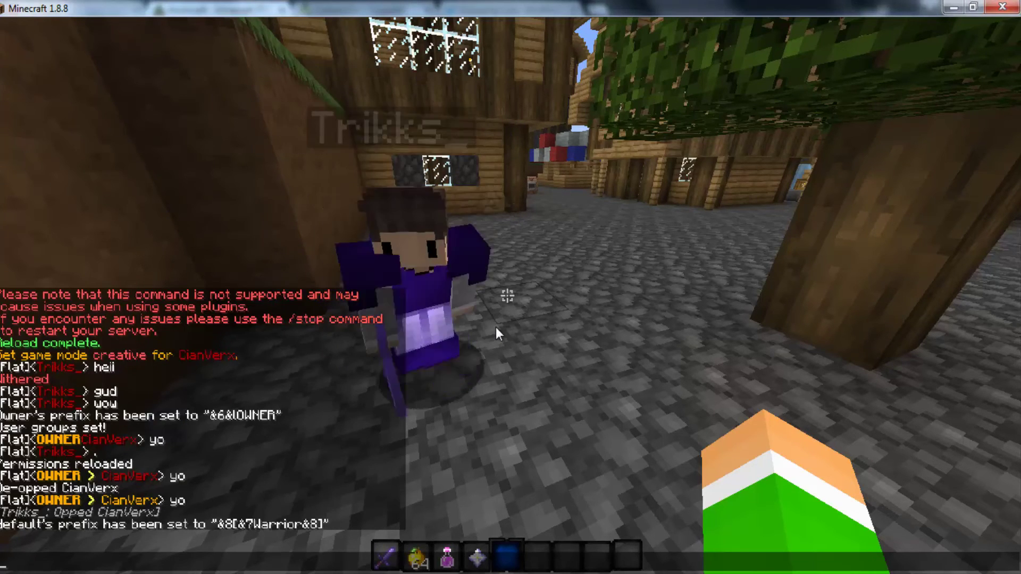
key(alt+Tab)
key(Tab)
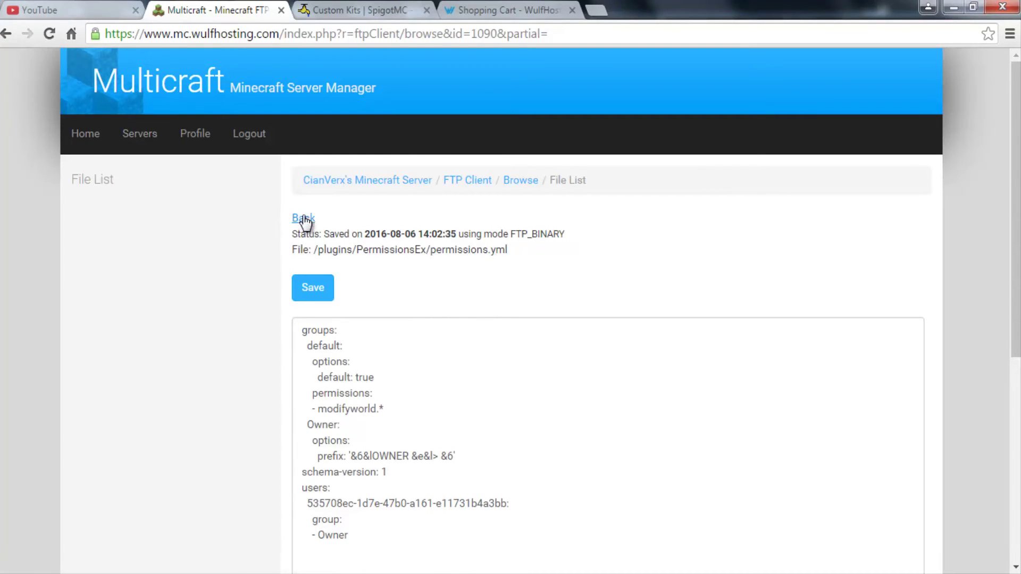
Append ' &8> &7' to the default group's prefix line in permissions.yml and save the file.
click(305, 219)
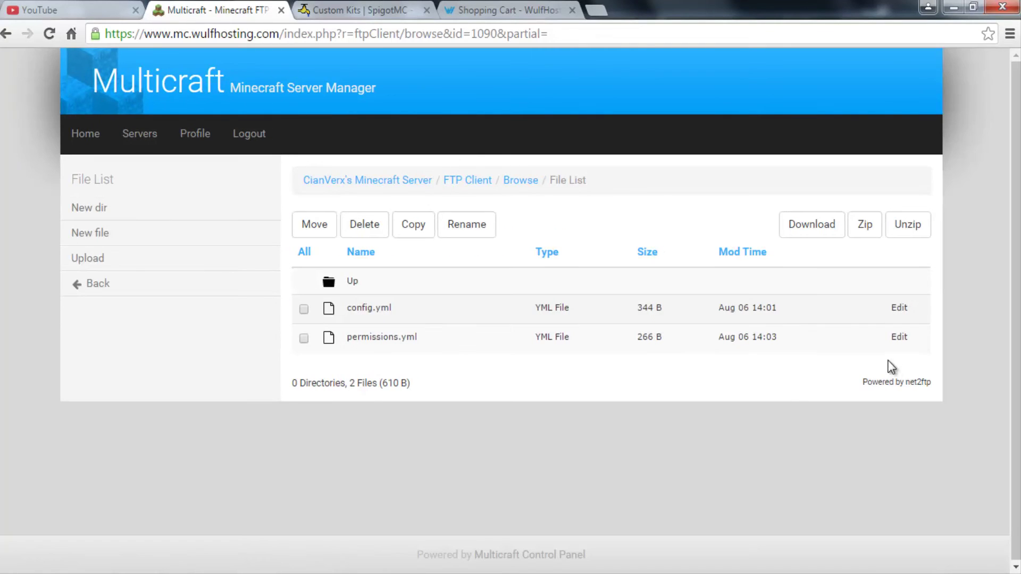
click(900, 338)
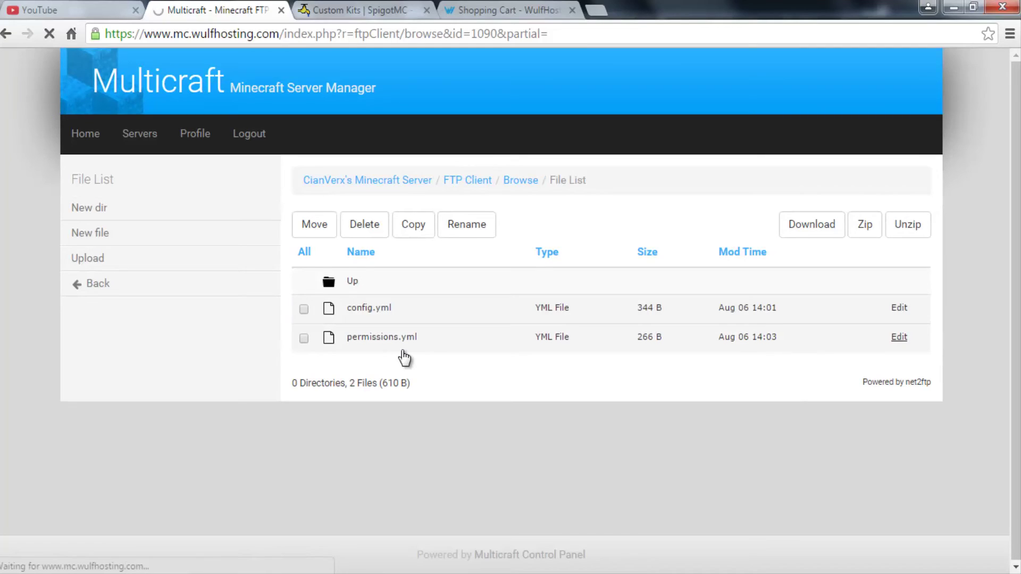
scroll(393, 352, down, 3)
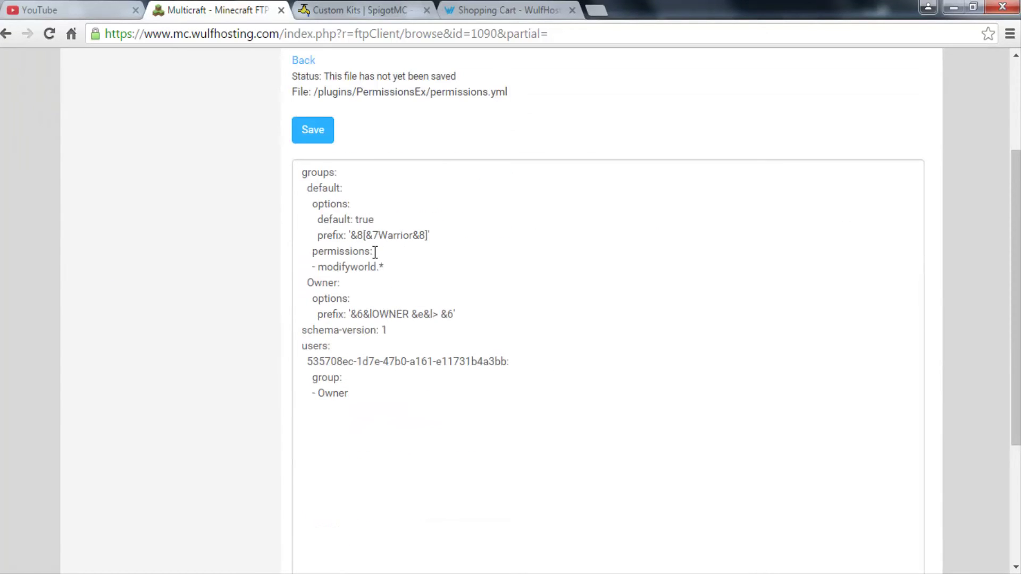
click(393, 266)
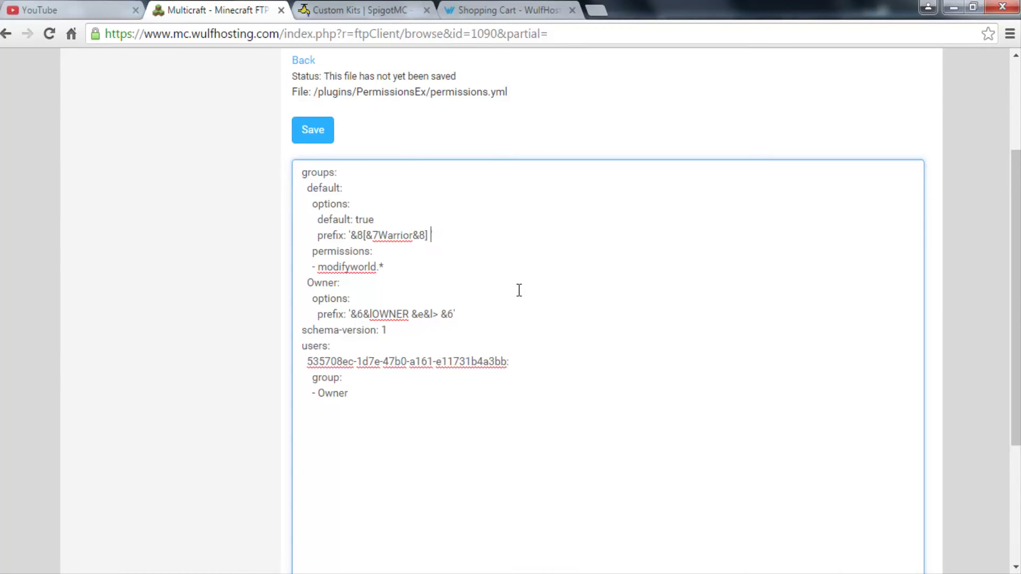
text(&8> &7)
click(318, 139)
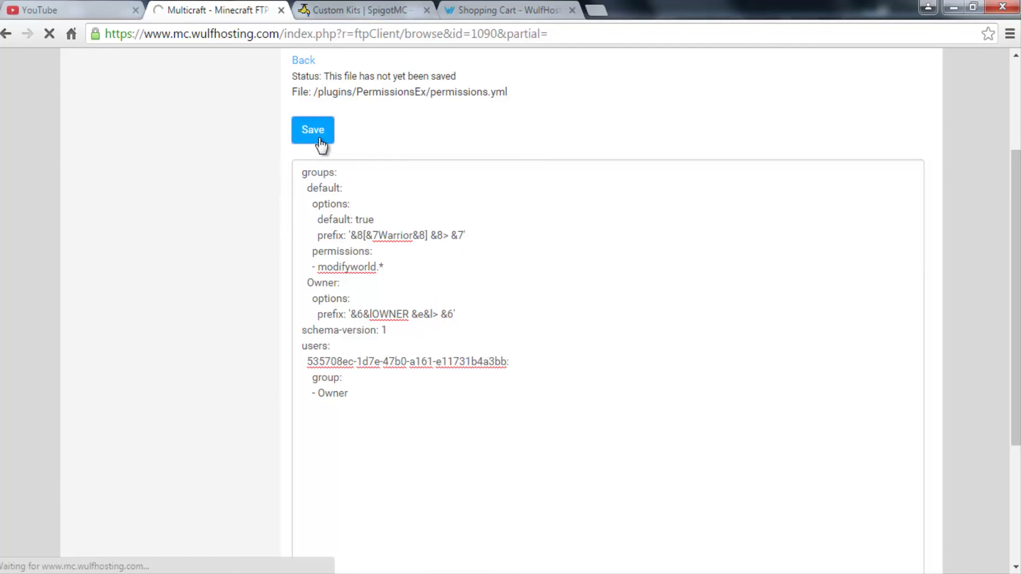